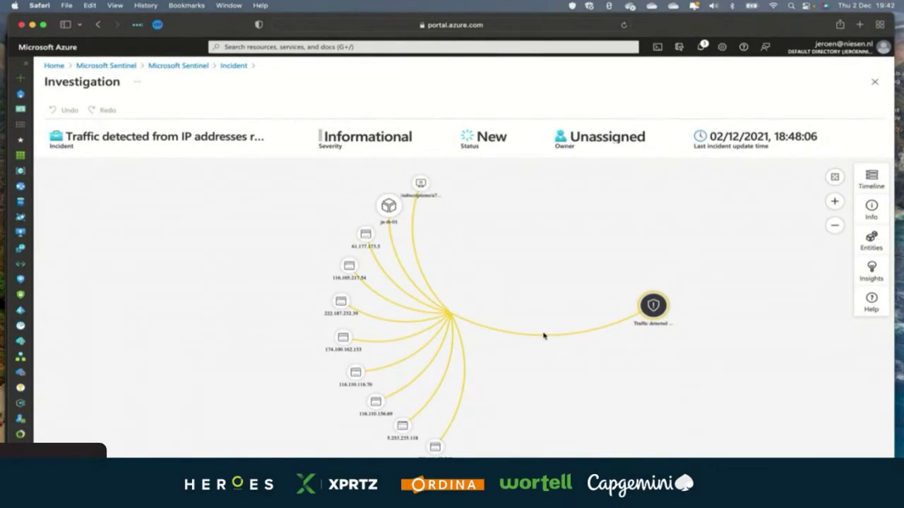
- Inspect the IP entities 222.187.232.39 and 116.105.217.54 in the investigation graph, and return to the incident page
click(343, 303)
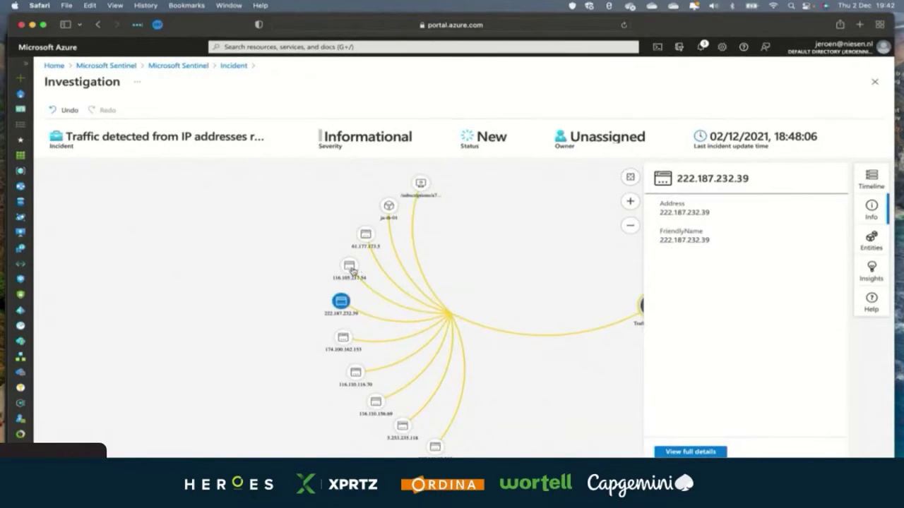
click(356, 269)
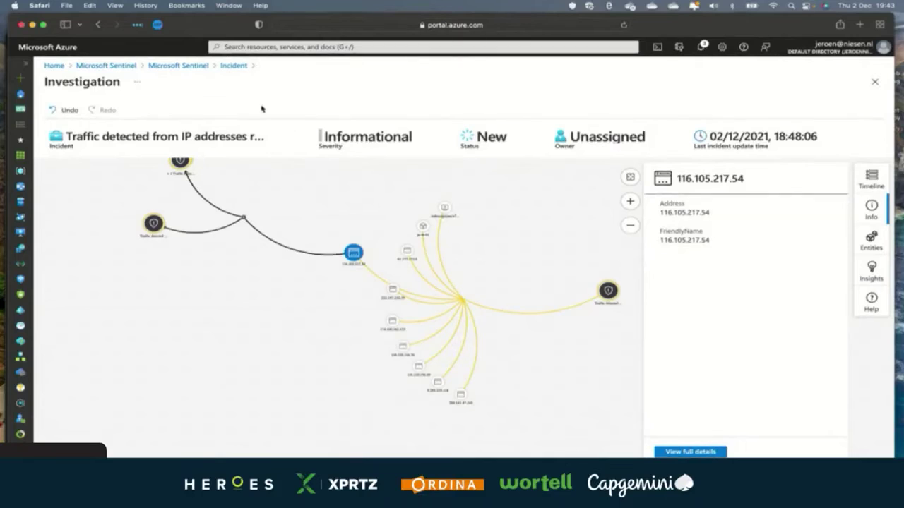
click(232, 66)
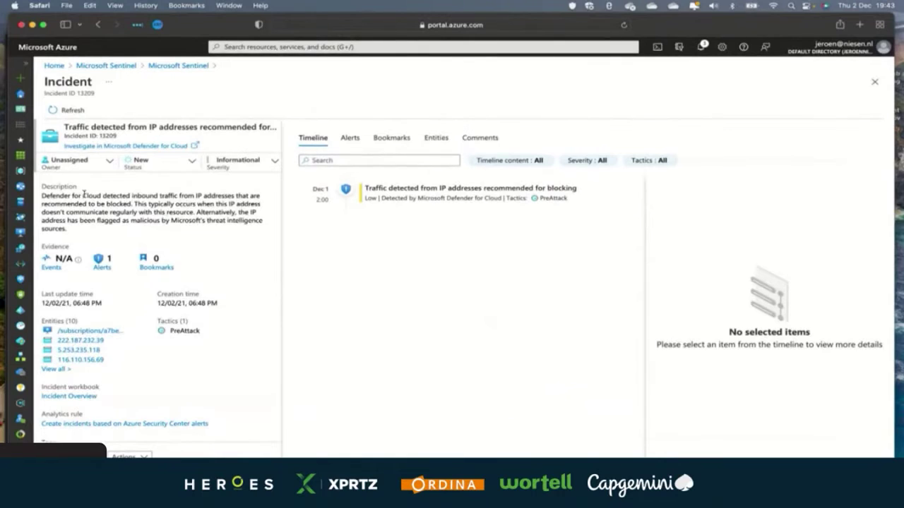
- Assign ownership of the incident about traffic from IP addresses recommended for blocking to yourself
click(71, 160)
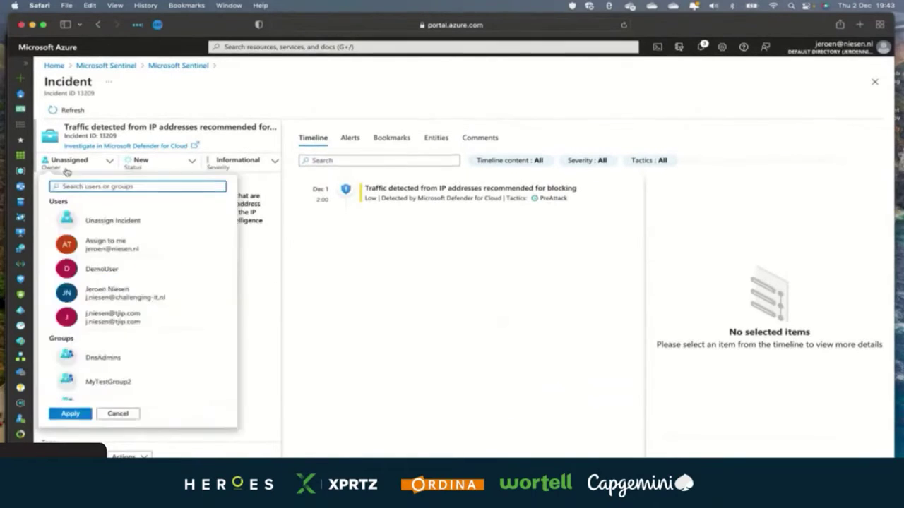
click(94, 247)
click(248, 239)
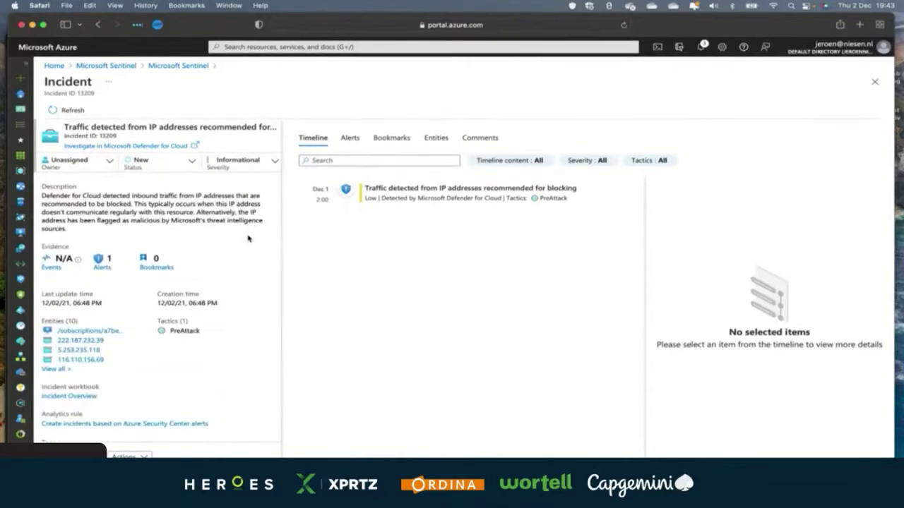
click(79, 168)
click(106, 246)
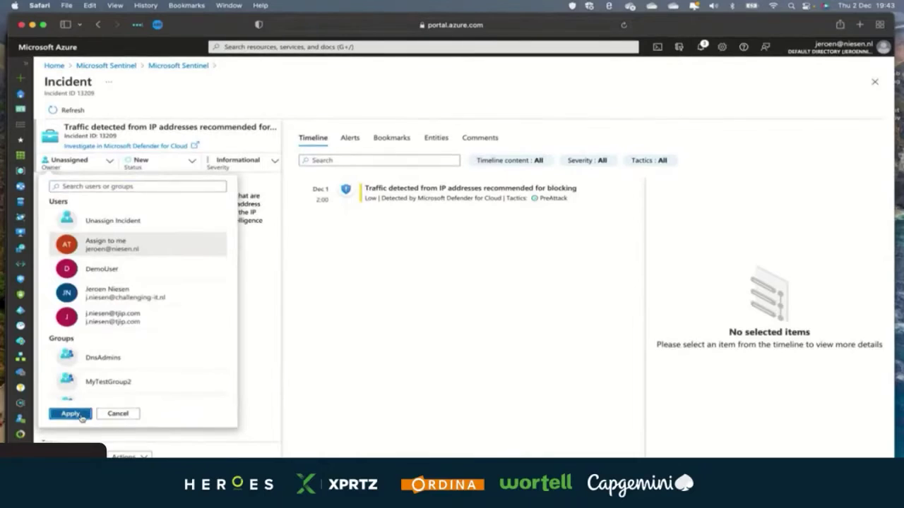
click(71, 414)
- Set the incident's status to Active and its severity to Low
click(143, 166)
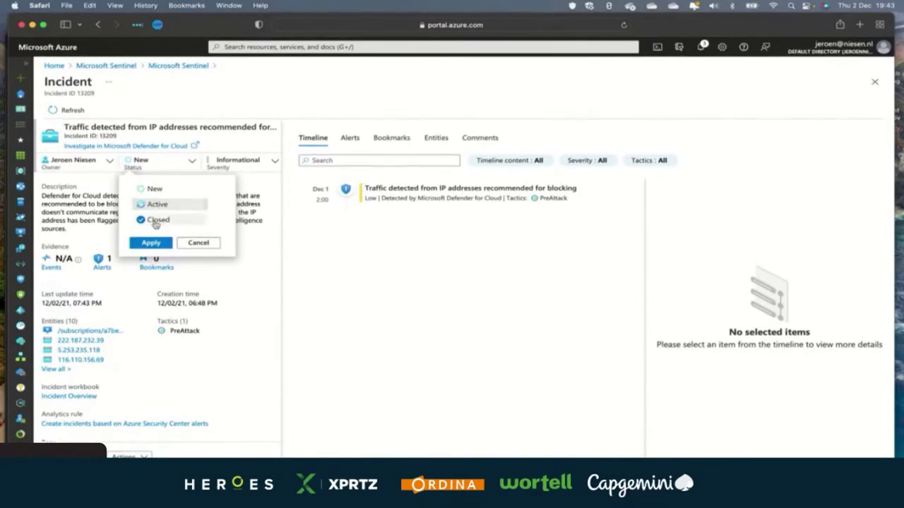
click(150, 243)
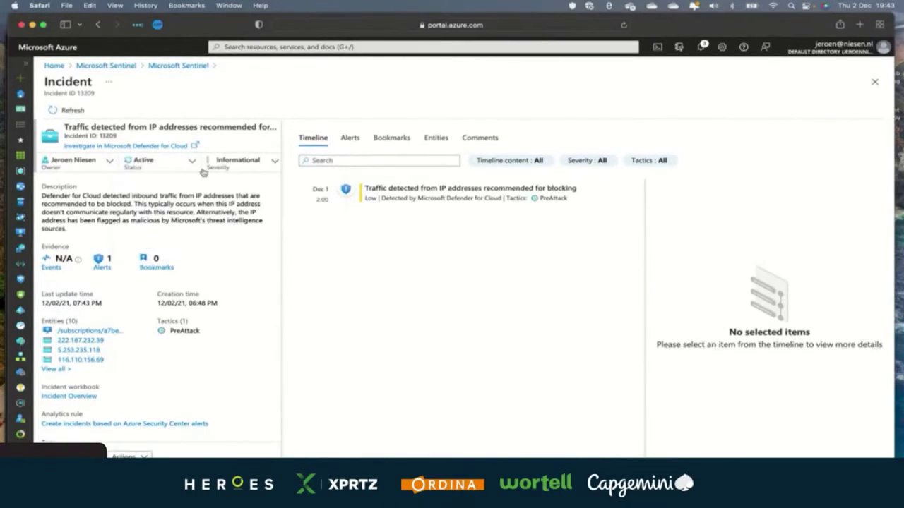
click(226, 164)
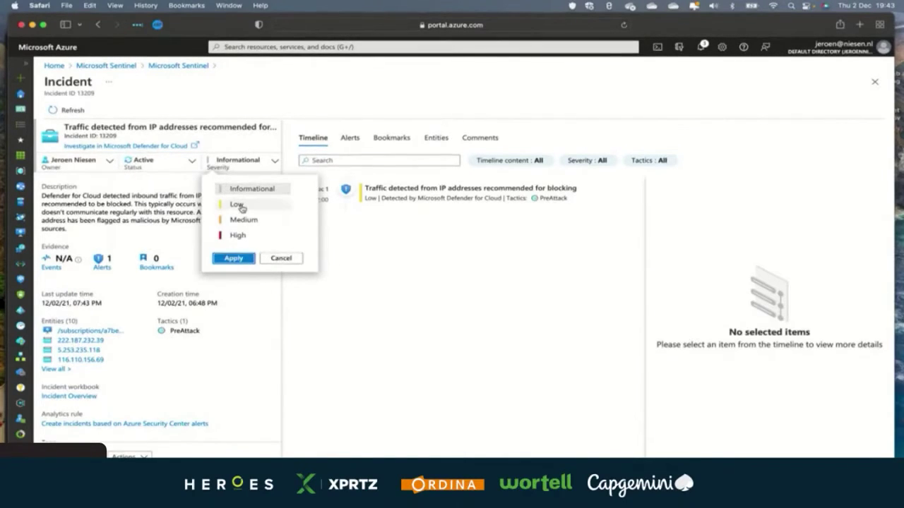
click(238, 205)
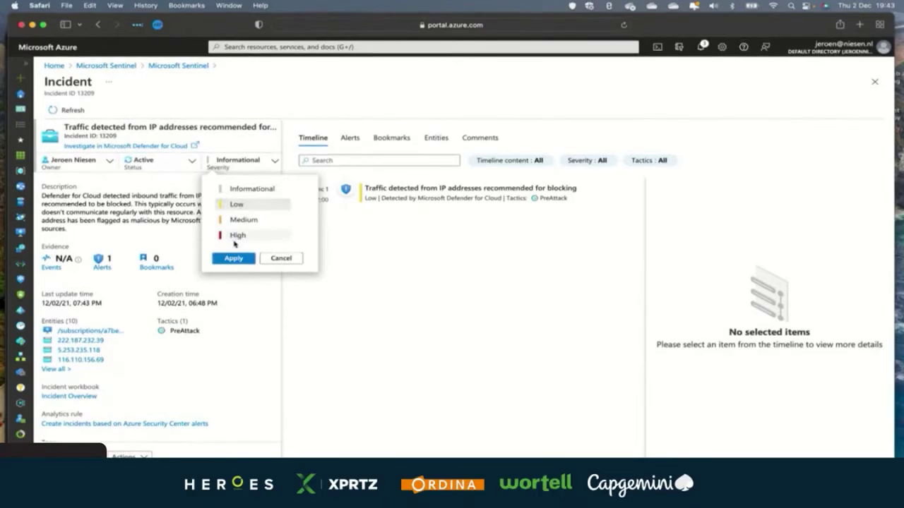
click(233, 258)
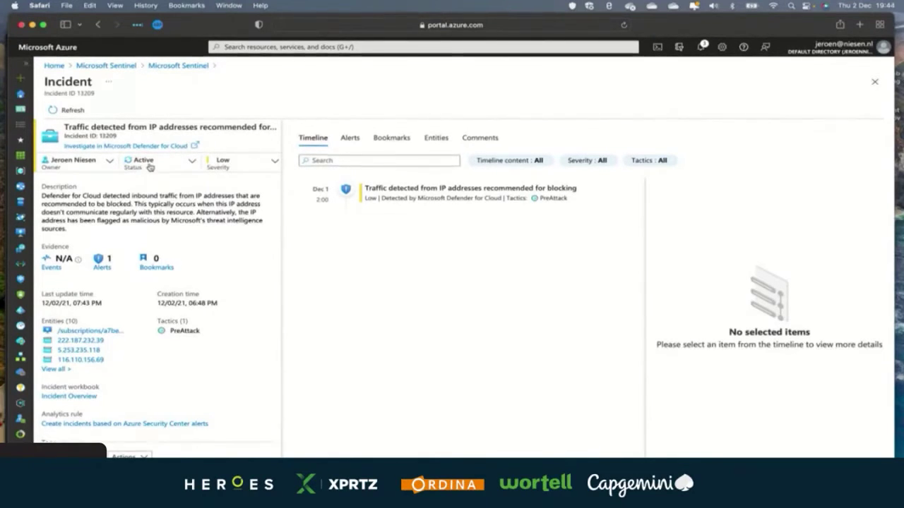
- Close the incident with the classification "Benign Positive - suspicious but expected", leaving the comment empty
click(150, 166)
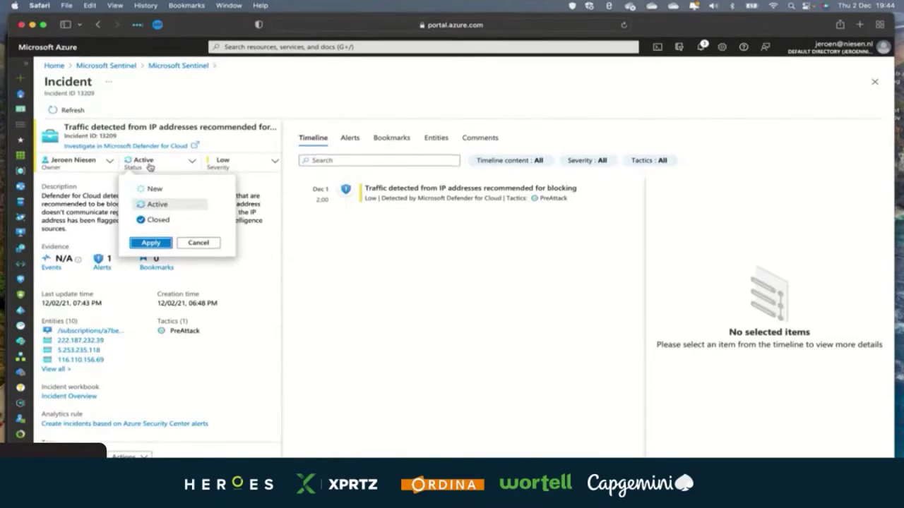
click(157, 220)
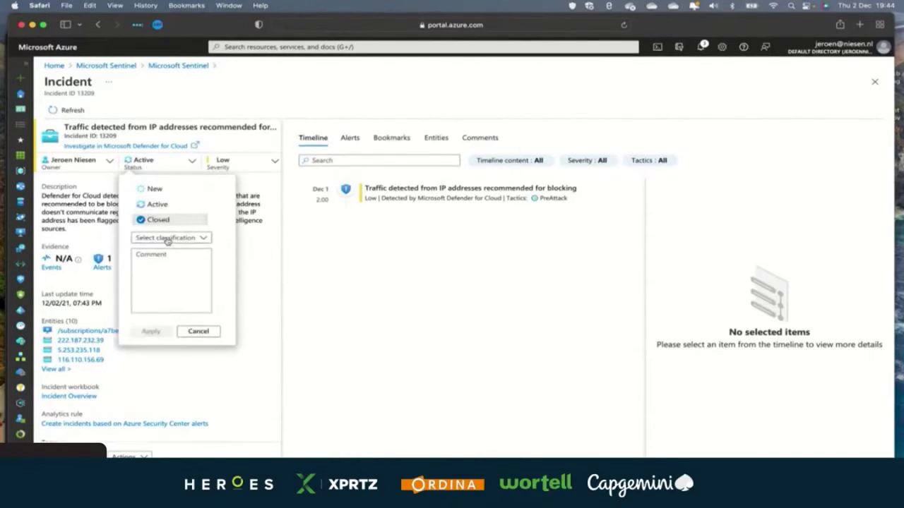
click(166, 239)
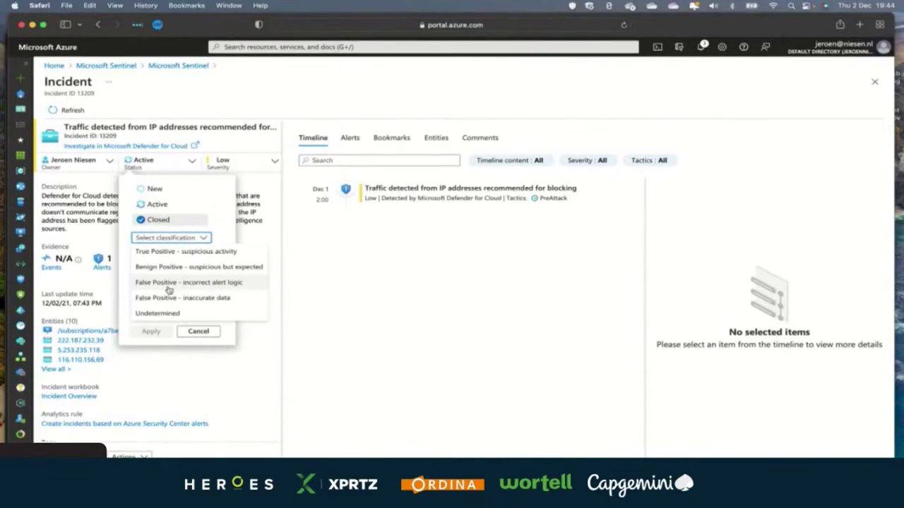
click(202, 267)
click(182, 283)
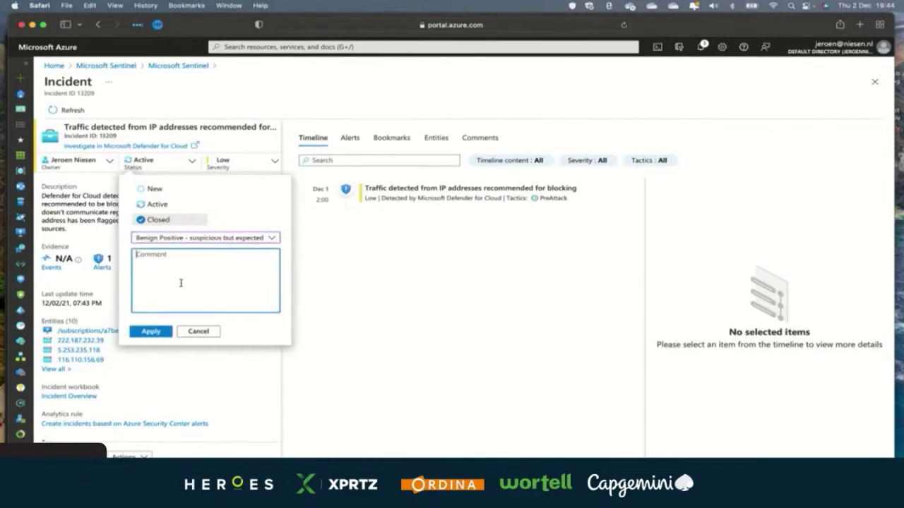
click(151, 332)
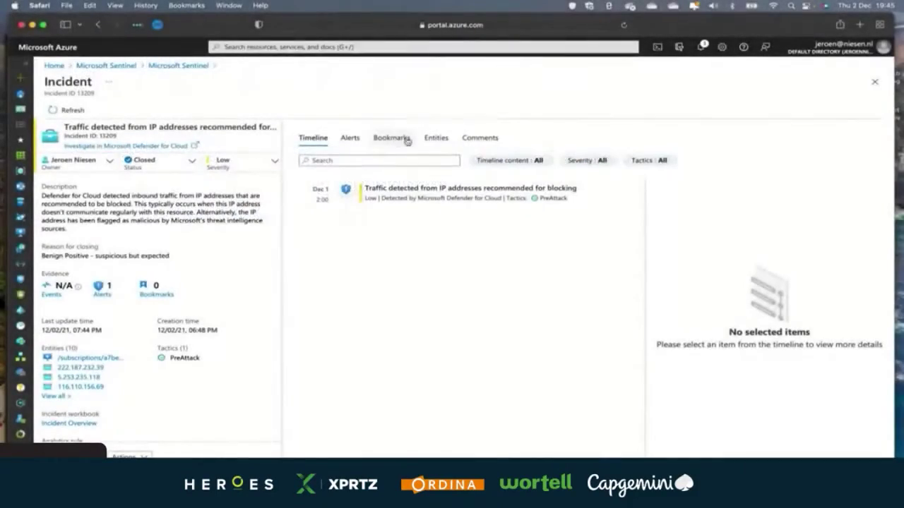
- Look over the incident's entities and post the comment "Hello" on the incident
click(435, 138)
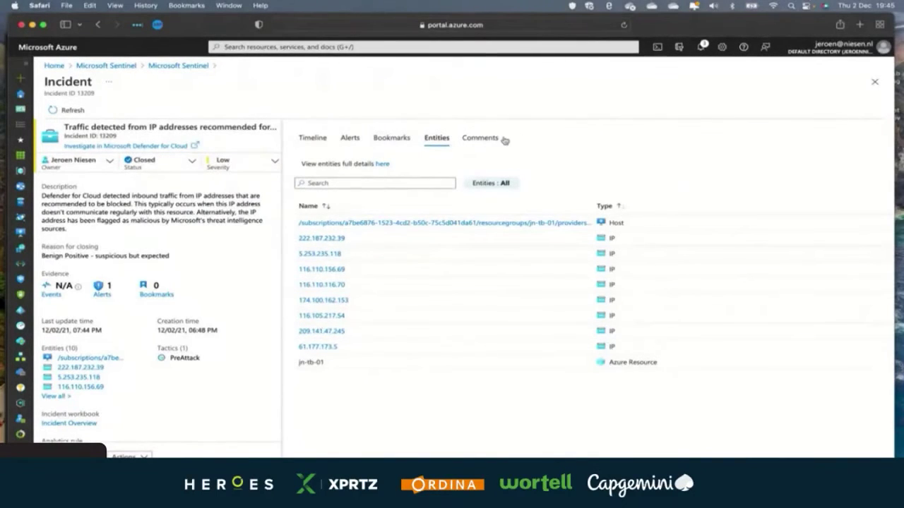
click(494, 139)
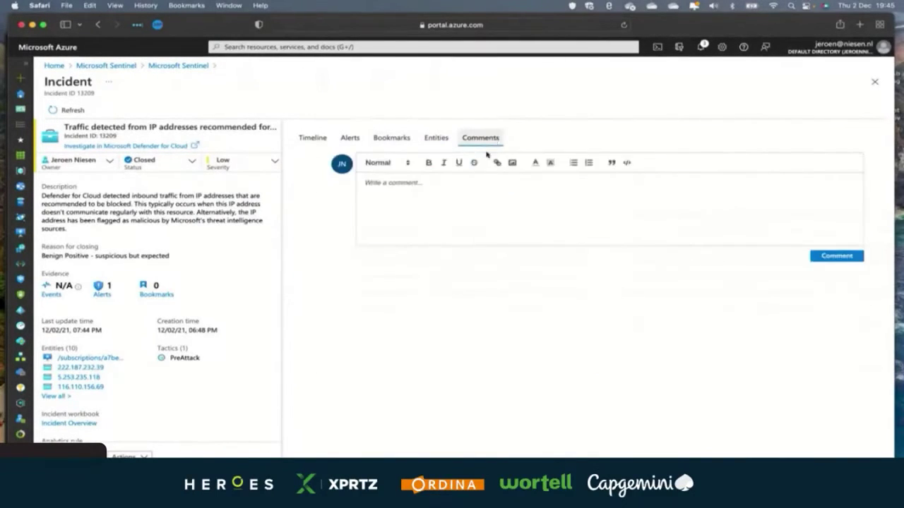
click(442, 206)
text(Hello)
click(837, 256)
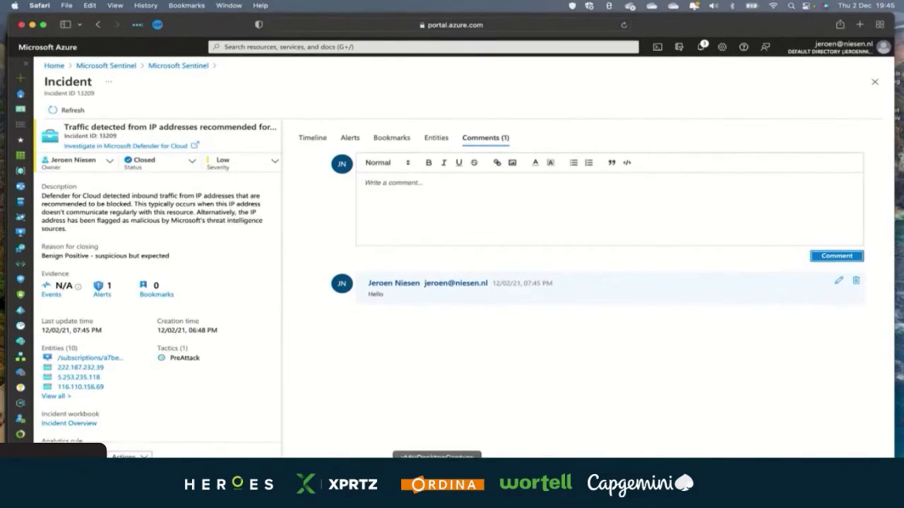
- Switch to the azure-thursday presentation in PowerPoint and select a slide further down the deck
click(499, 466)
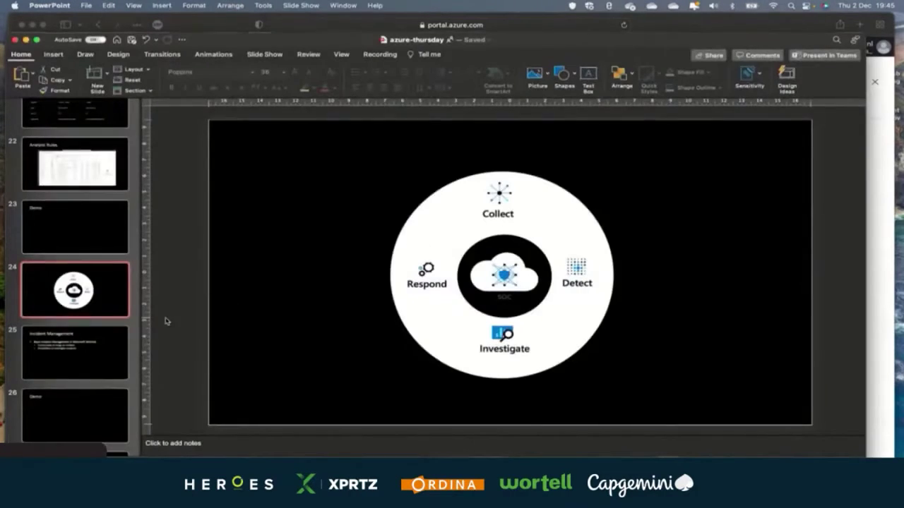
scroll(65, 334, down, 5)
click(77, 321)
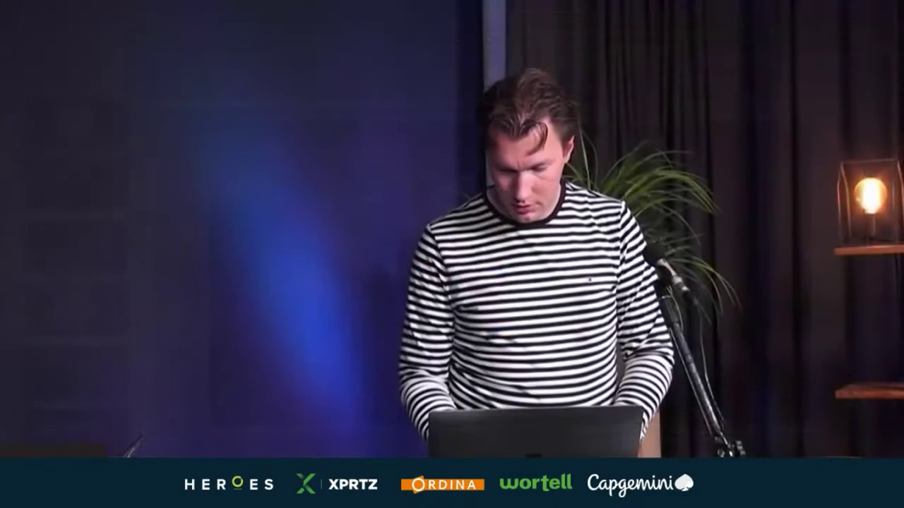
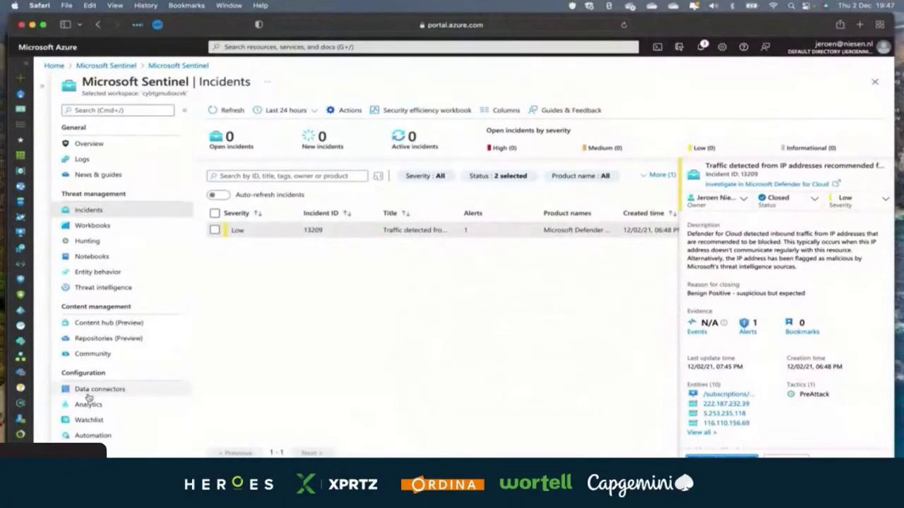
- Start a new automation rule in Microsoft Sentinel and name it "Raise the severity"
click(90, 438)
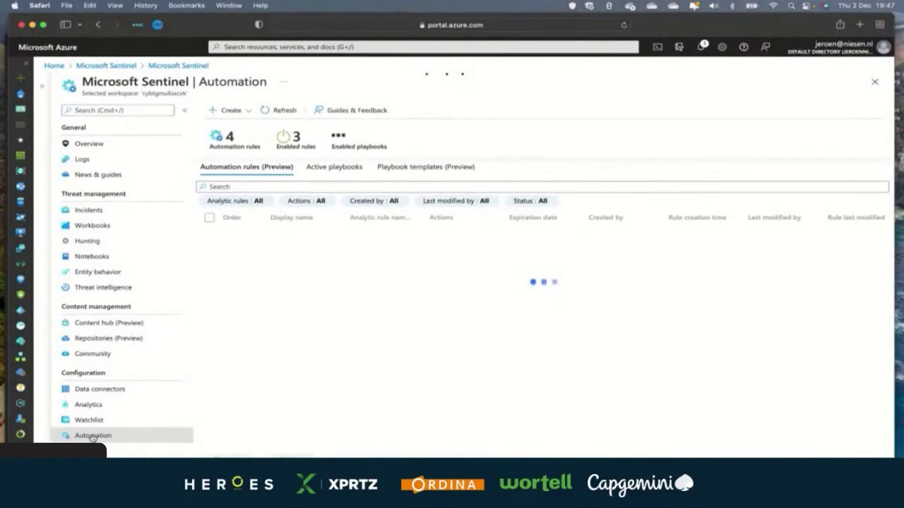
click(231, 111)
click(233, 125)
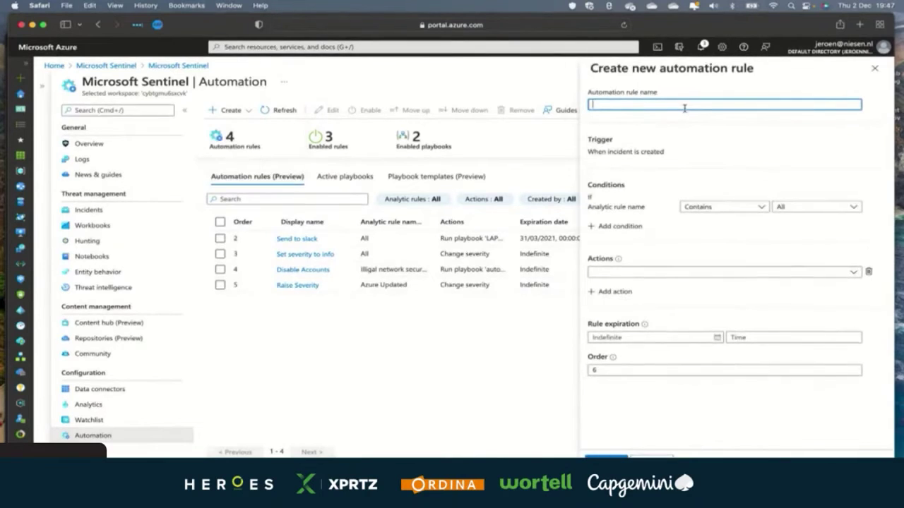
text(Raise the severity)
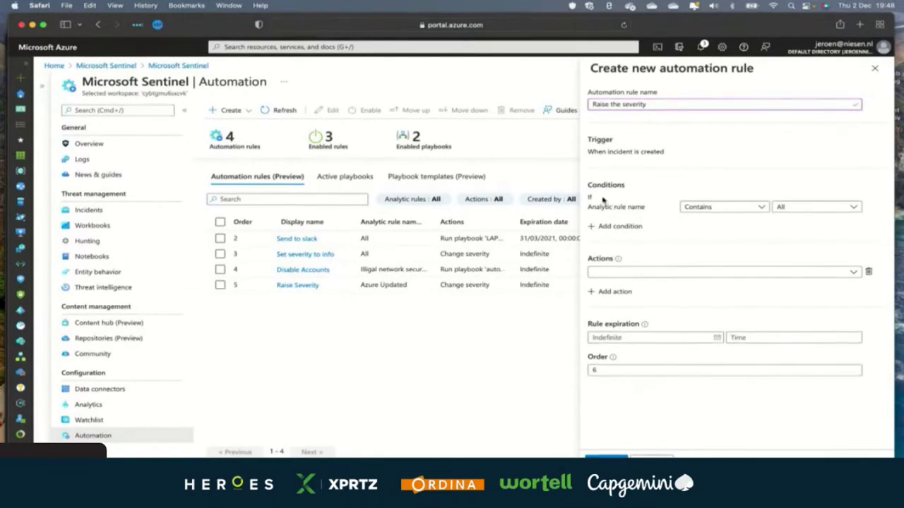
- Set the rule's condition so the analytic rule name contains New CloudShell User
drag(589, 186, 611, 197)
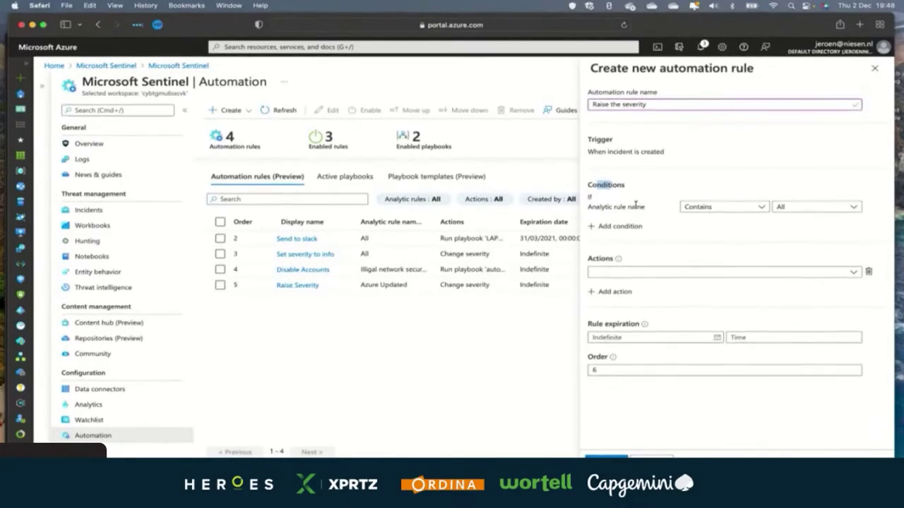
click(803, 209)
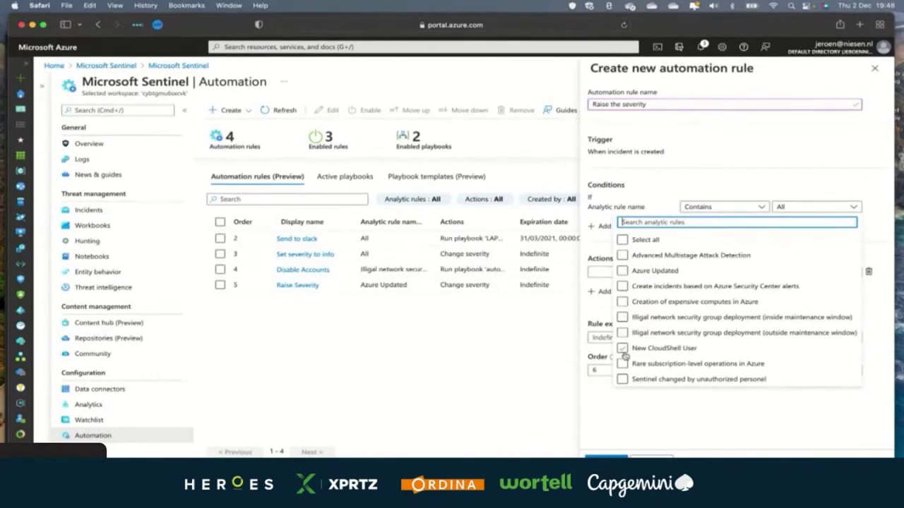
click(622, 349)
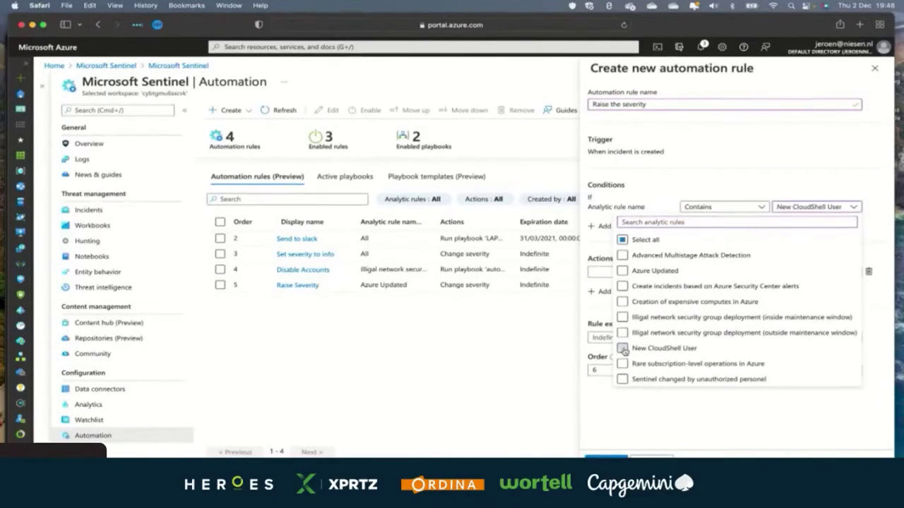
click(621, 192)
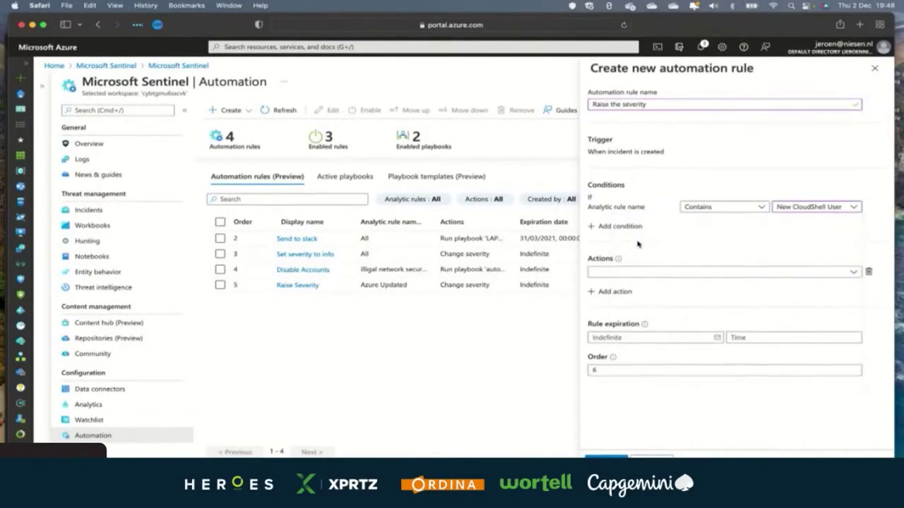
- Add a Change severity action set to High and save the automation rule with an indefinite expiration
click(613, 291)
click(625, 275)
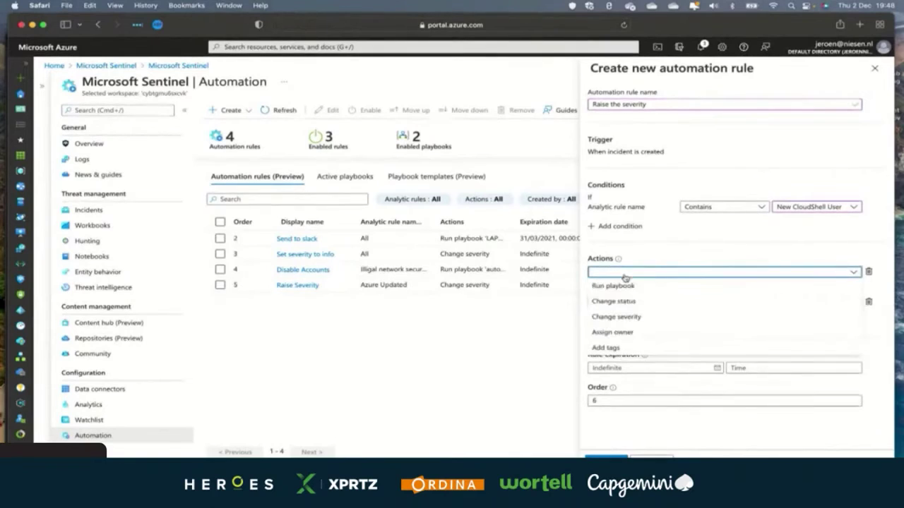
click(639, 317)
click(694, 289)
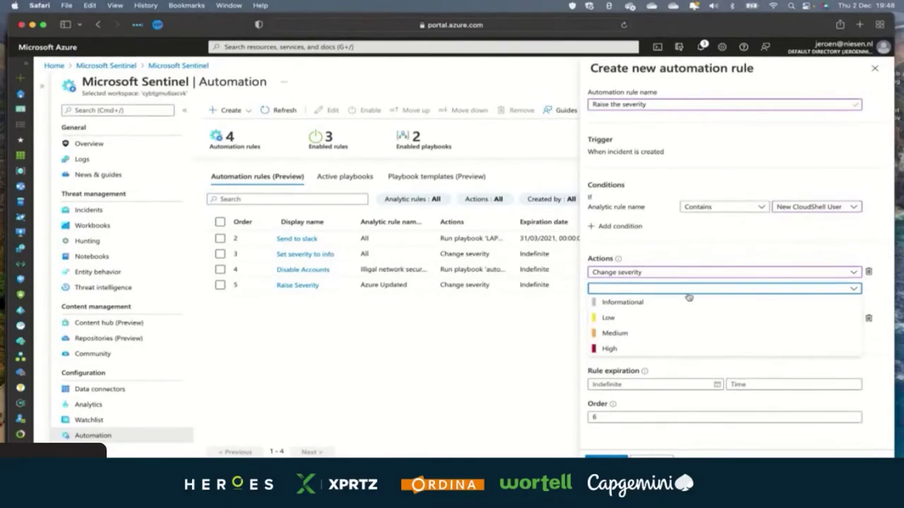
click(606, 348)
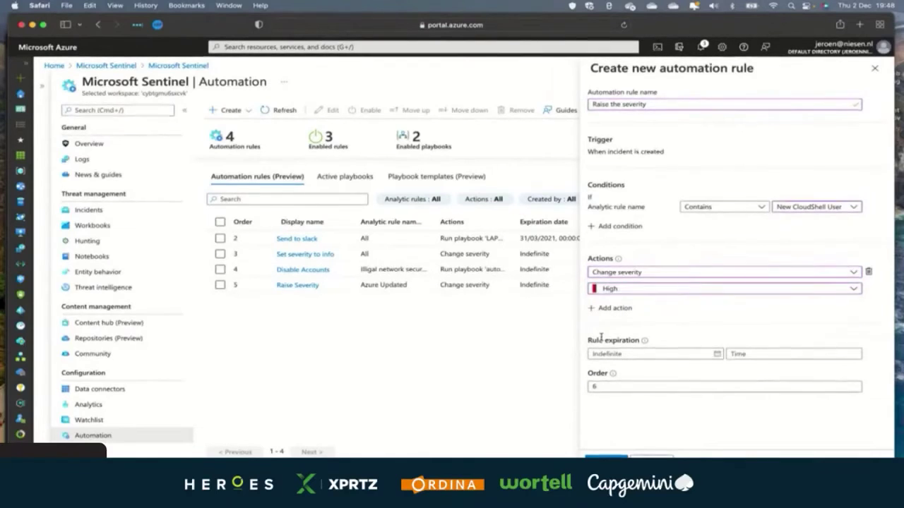
click(637, 354)
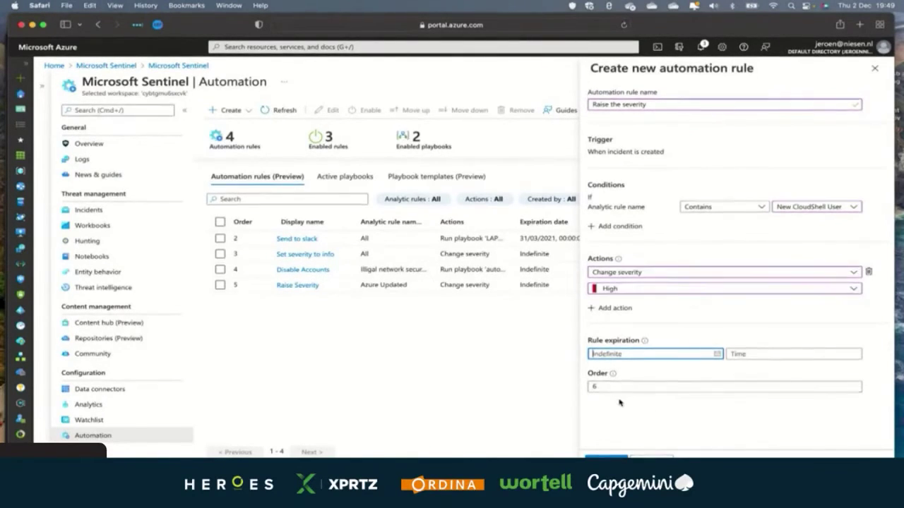
click(605, 460)
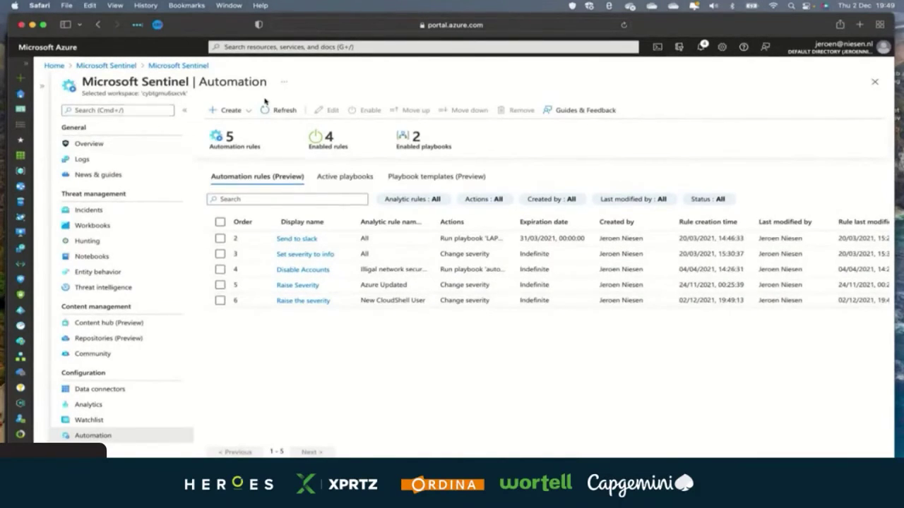
- Start a new automation rule named "Run playbook" with the condition that the analytic rule name contains Azure Updated
click(233, 110)
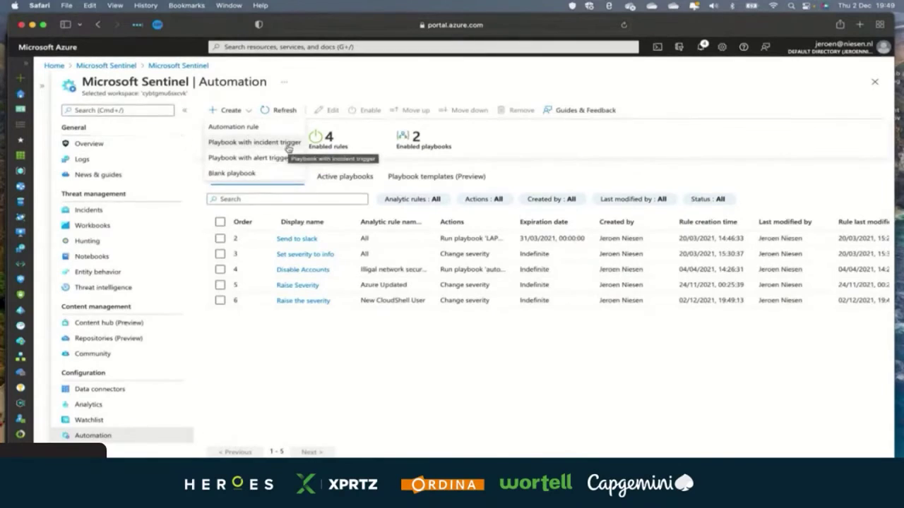
click(246, 127)
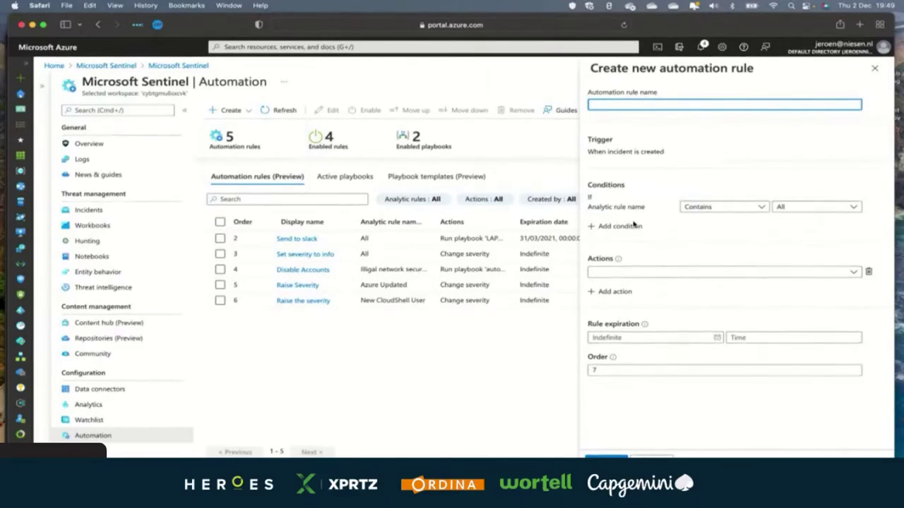
text(Run playbook)
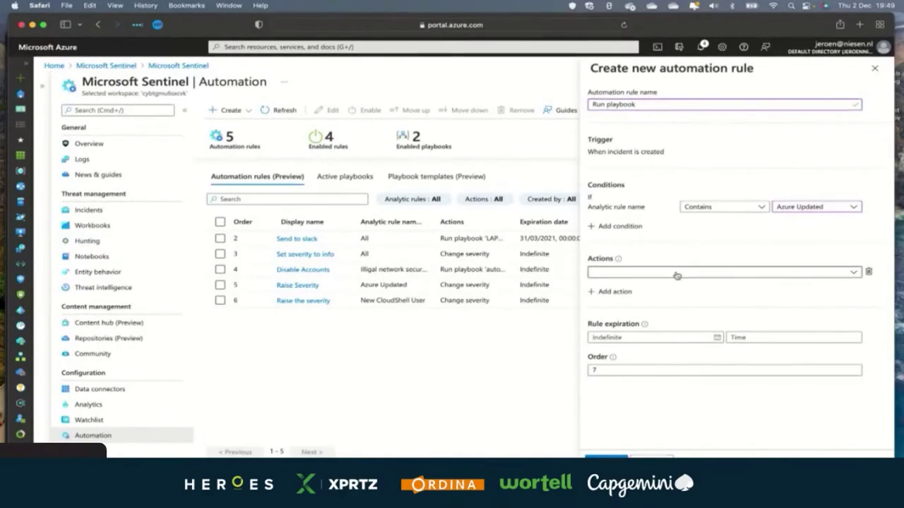
- Add a Run playbook action to the rule and choose the LAPP-NOTIFY-SLACK playbook
click(676, 275)
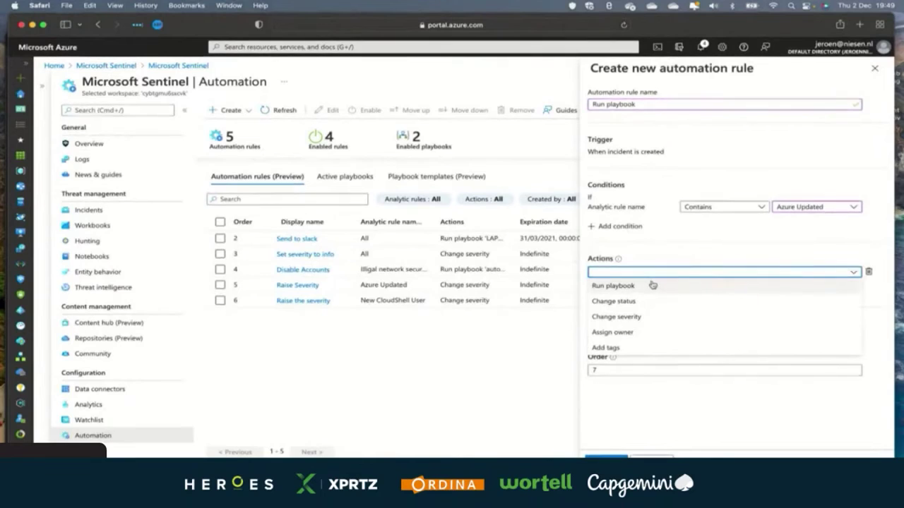
click(650, 286)
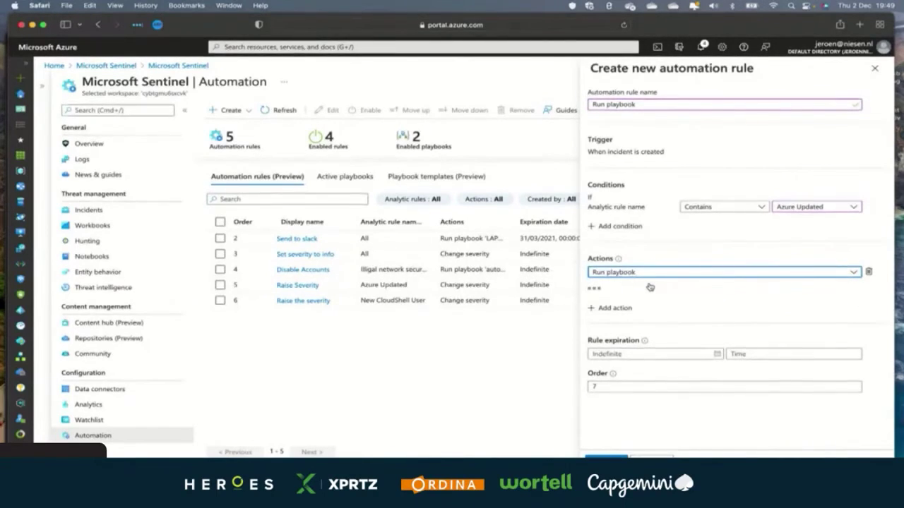
click(650, 289)
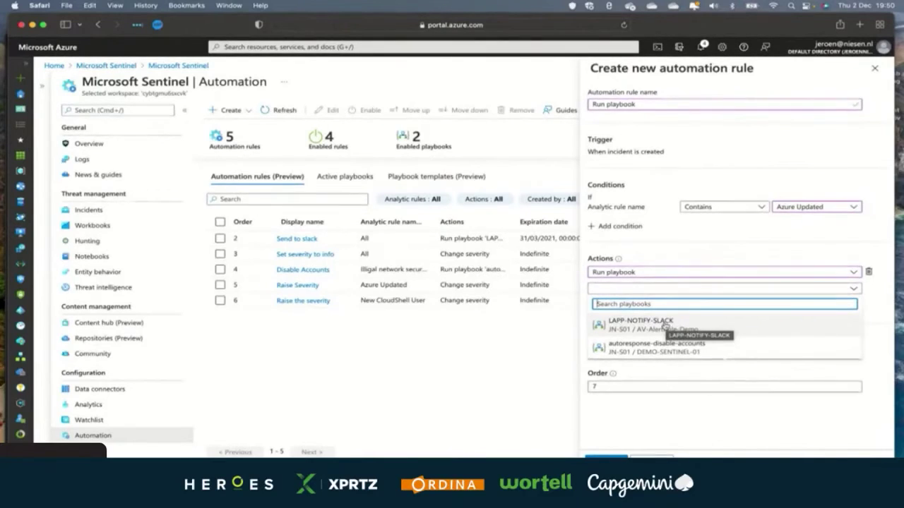
click(664, 329)
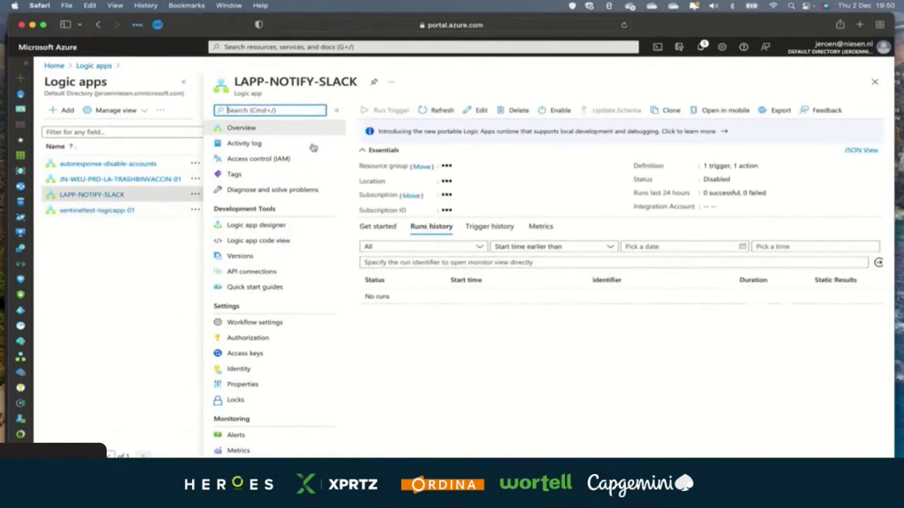
- Open the LAPP-NOTIFY-SLACK logic app in the designer and examine its Sentinel incident trigger and Post message text
click(483, 111)
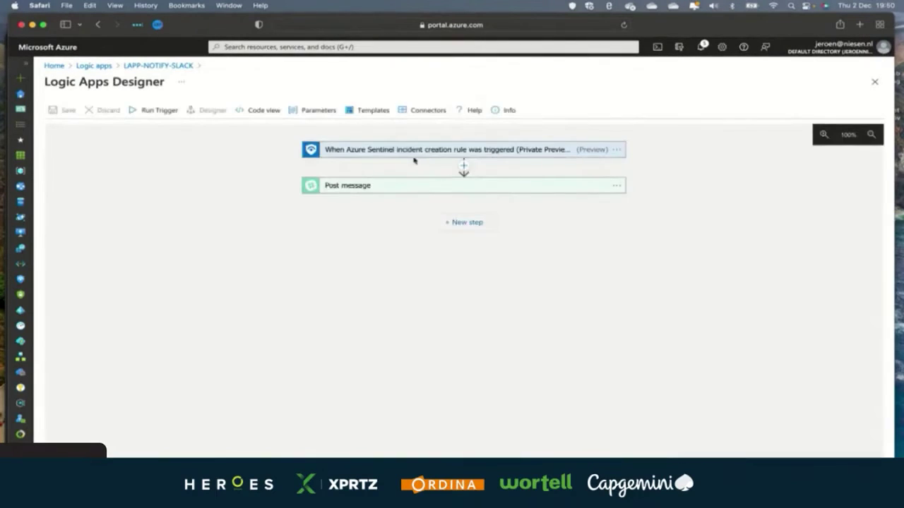
click(414, 152)
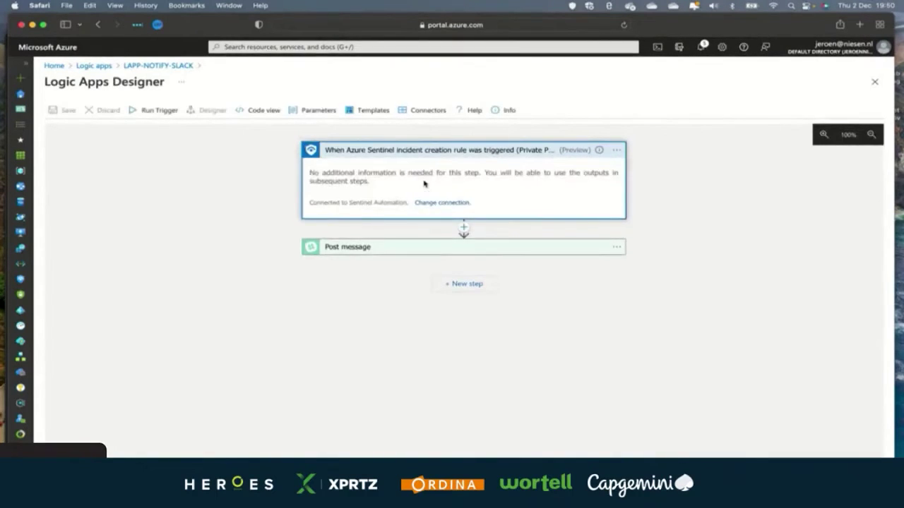
click(388, 248)
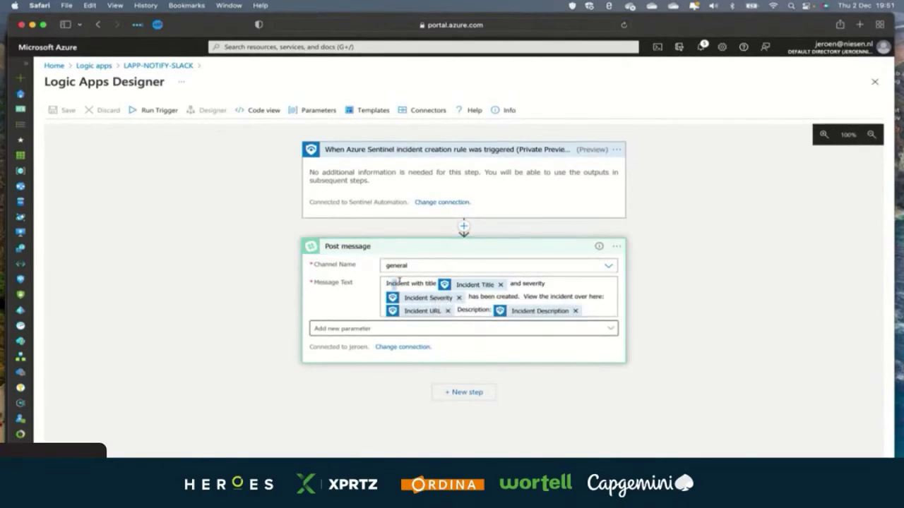
drag(399, 281, 450, 300)
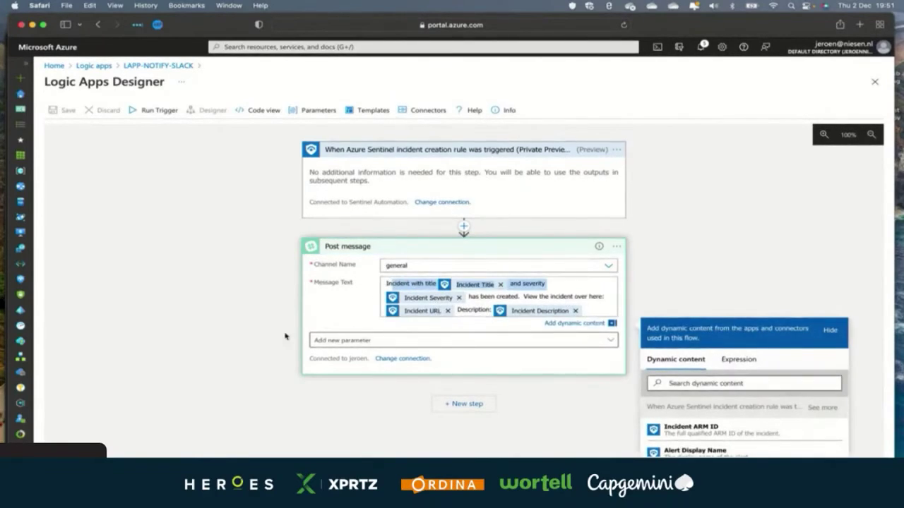
click(258, 353)
- Add a Condition control as a new step after Post message
click(471, 393)
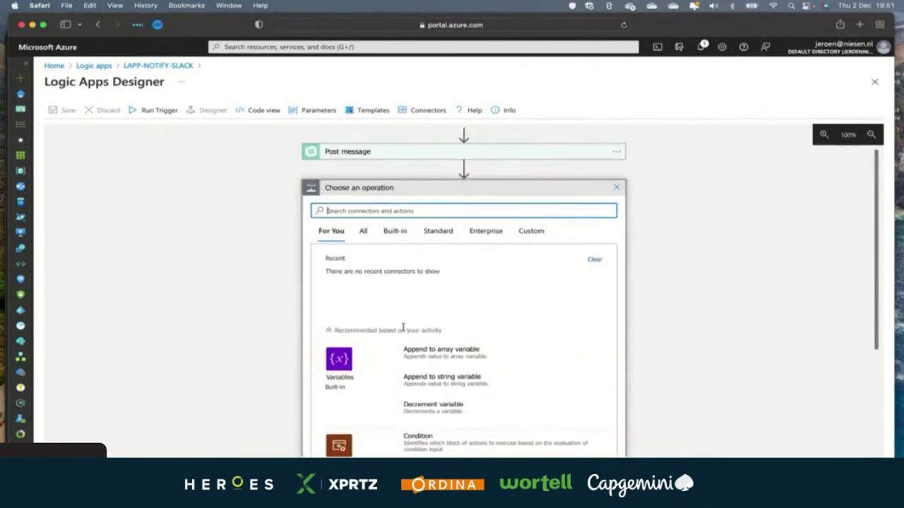
scroll(416, 294, down, 5)
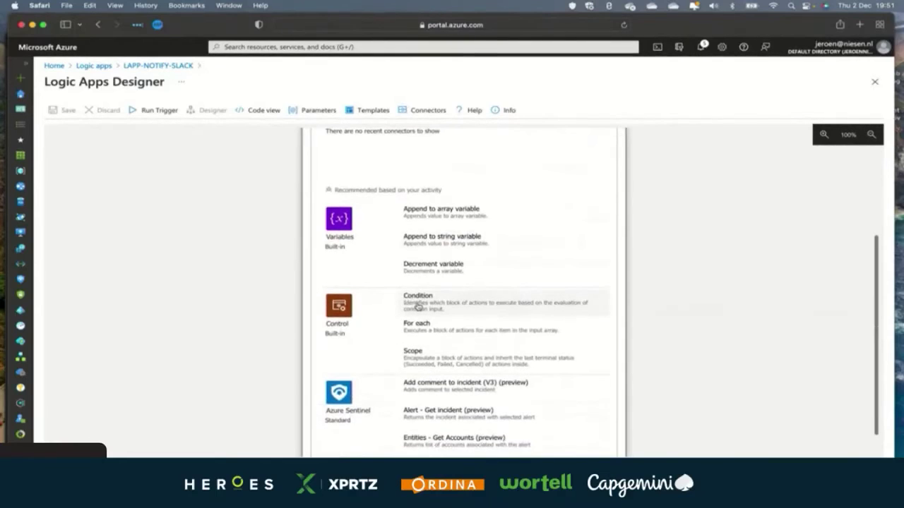
click(417, 303)
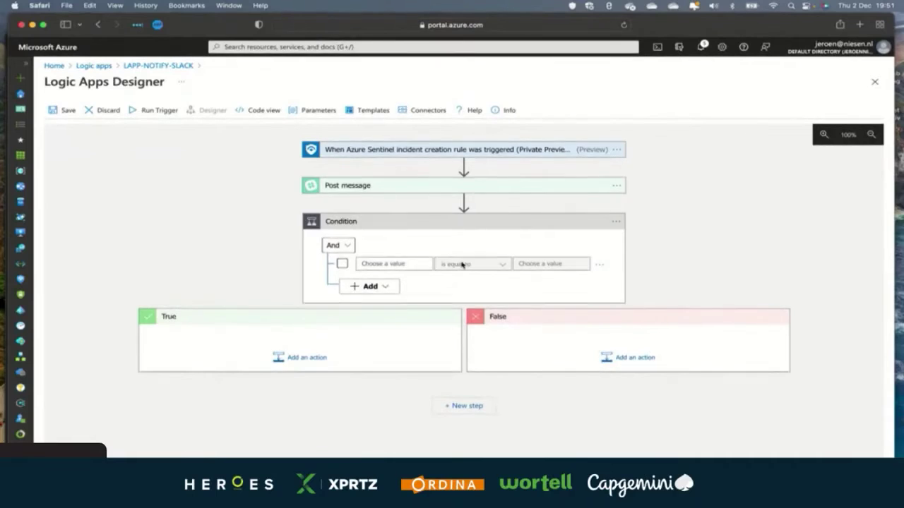
- Set the condition to check that the Incident Severity dynamic content is equal to High
click(408, 264)
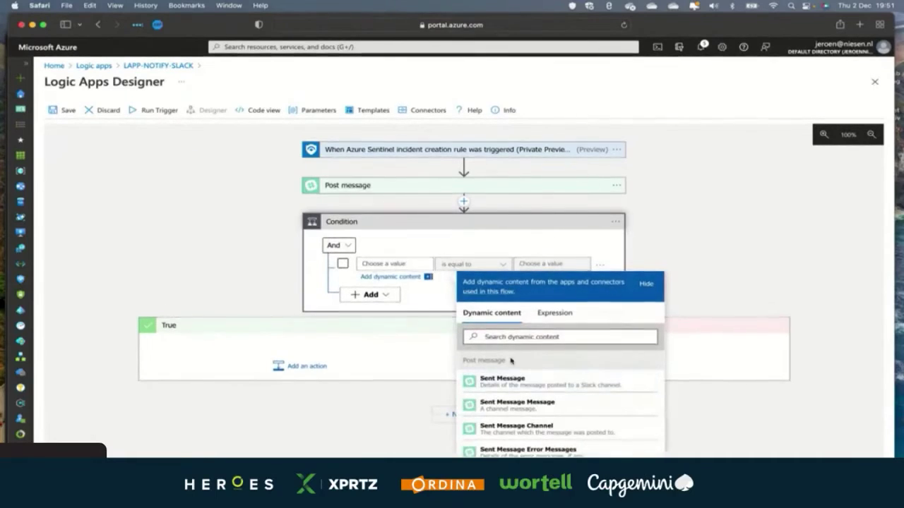
scroll(517, 340, down, 2)
scroll(516, 340, down, 10)
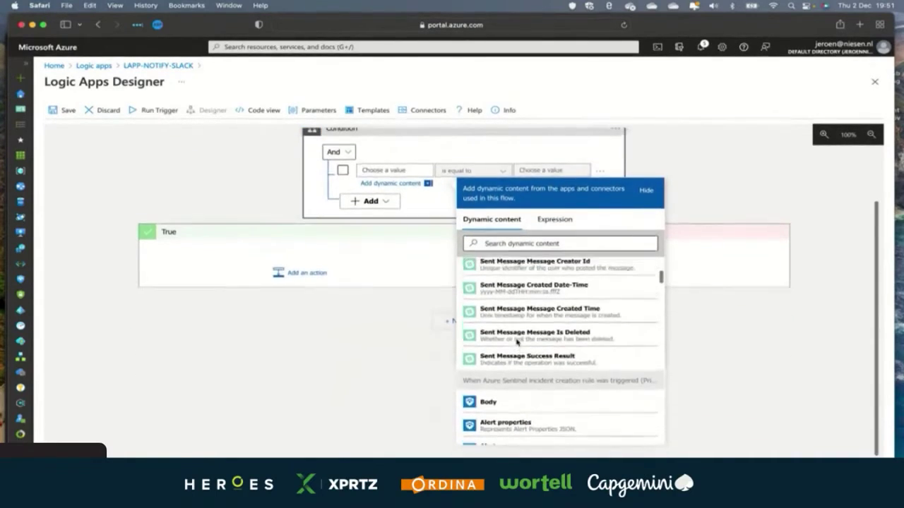
scroll(516, 342, down, 6)
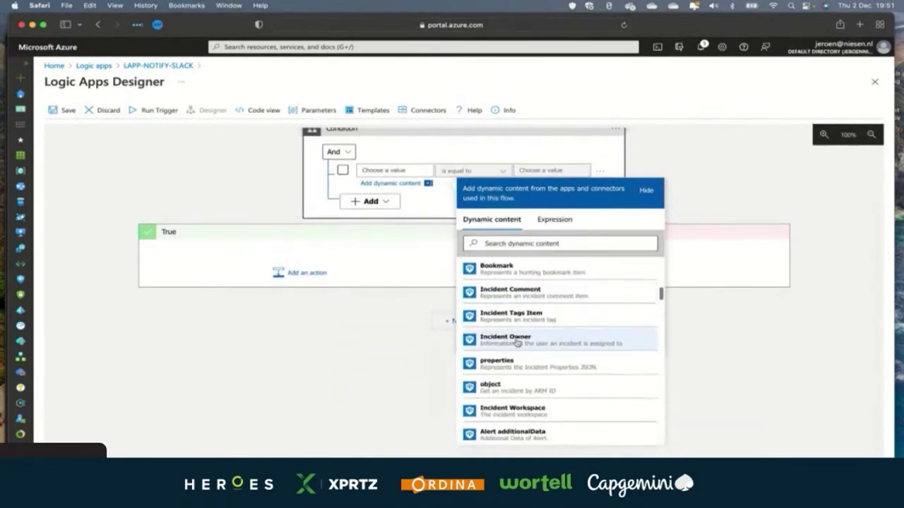
scroll(518, 343, down, 5)
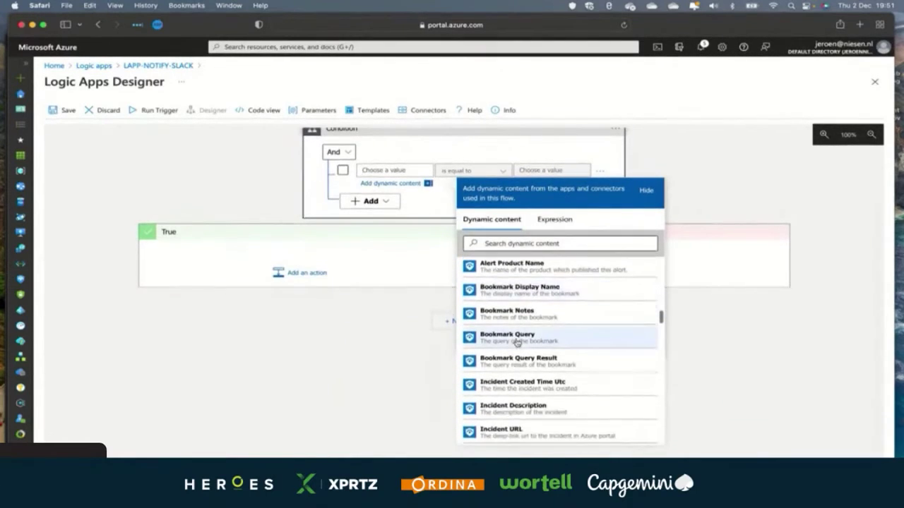
text(sev)
click(537, 255)
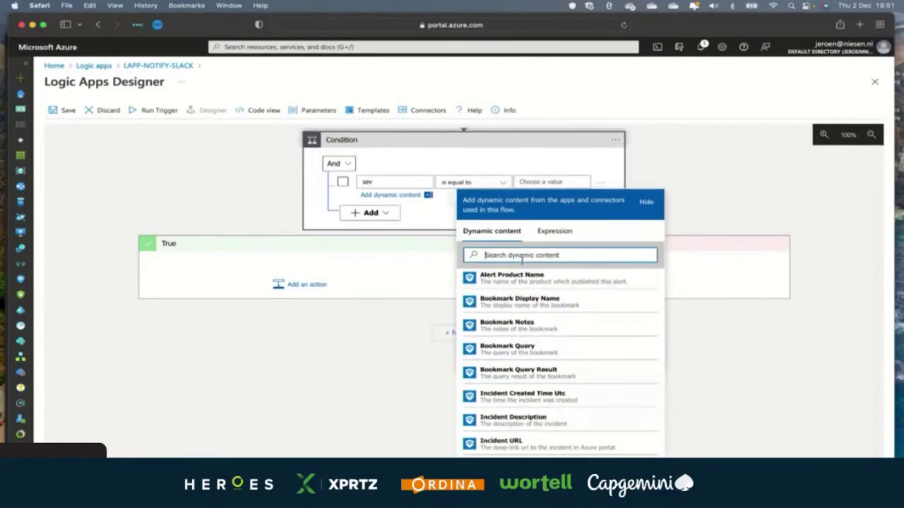
text(sev)
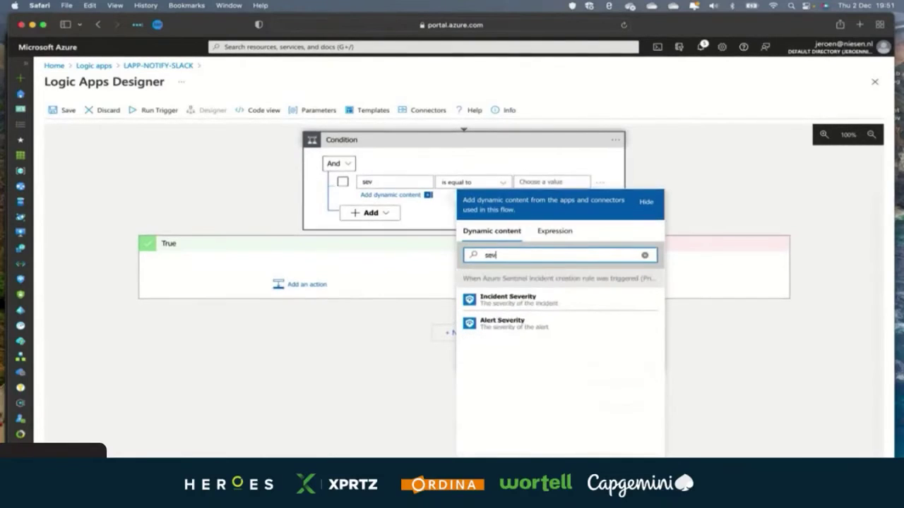
click(519, 302)
scroll(520, 153, up, 2)
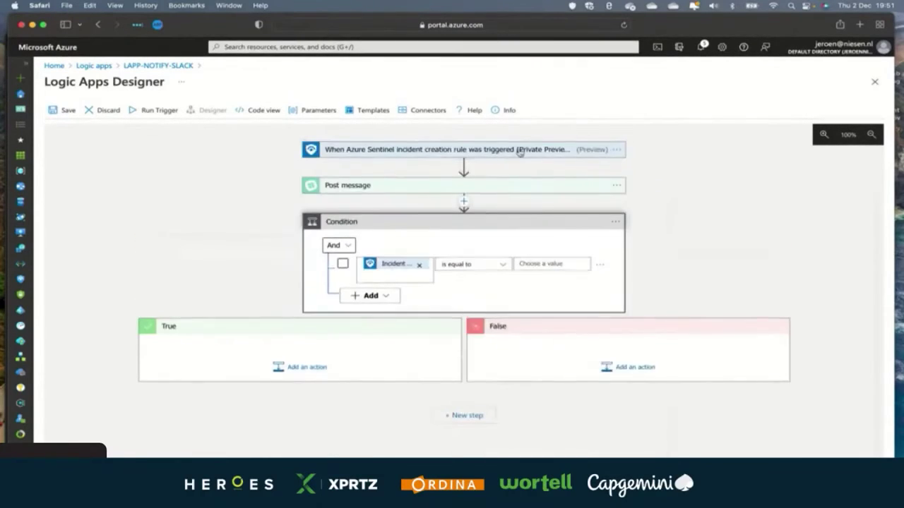
click(536, 264)
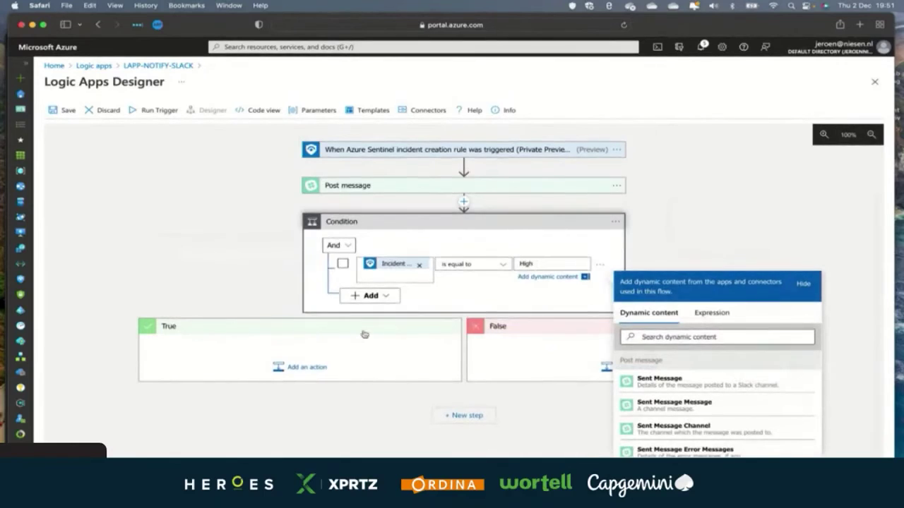
- Start adding an action to the condition's True branch and search the connectors and actions for Teams
click(279, 372)
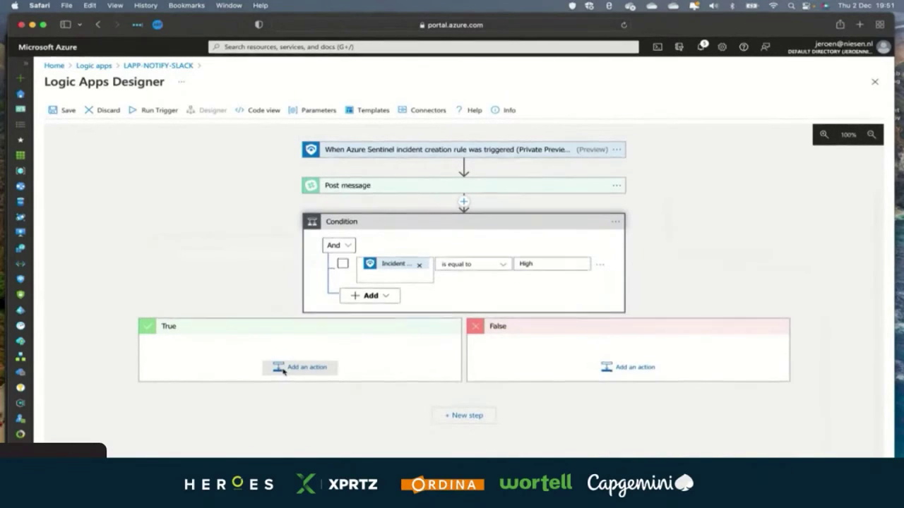
click(281, 371)
scroll(106, 366, down, 5)
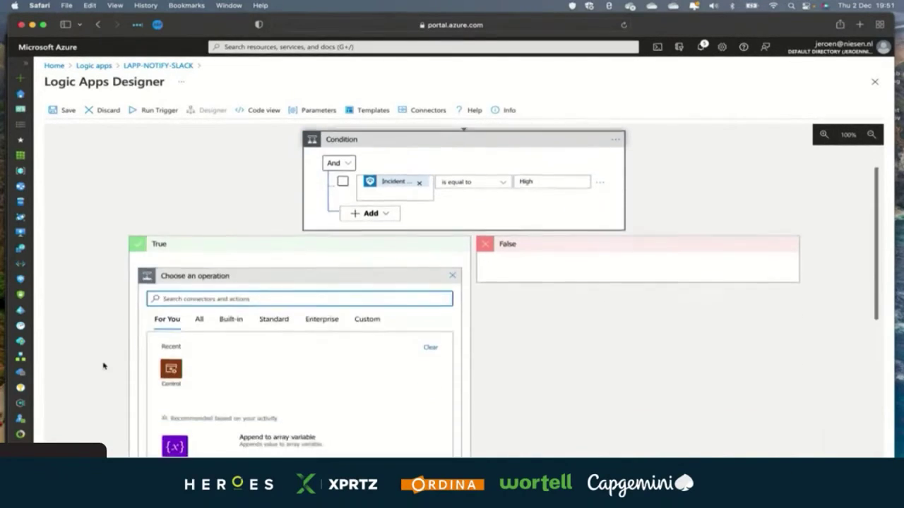
text(Teams)
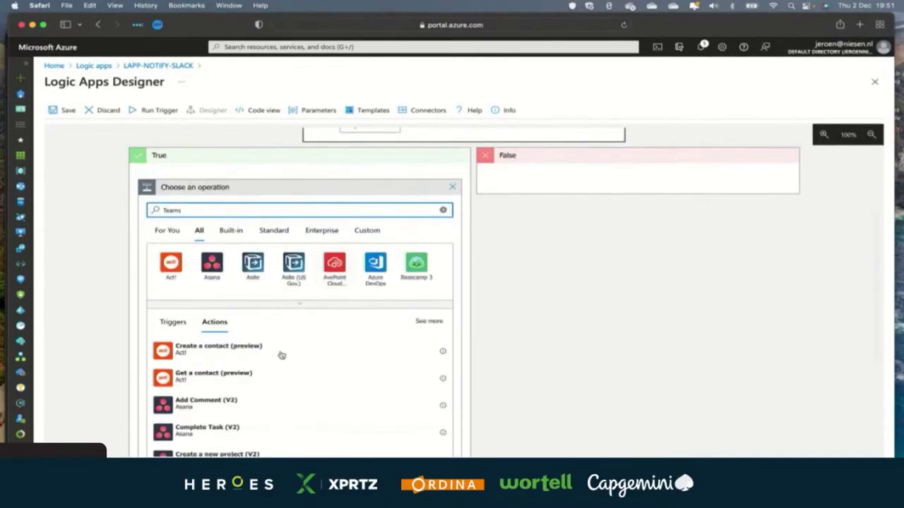
- Look through the connectors and actions offered for Teams, and review the condition above them
scroll(281, 360, down, 4)
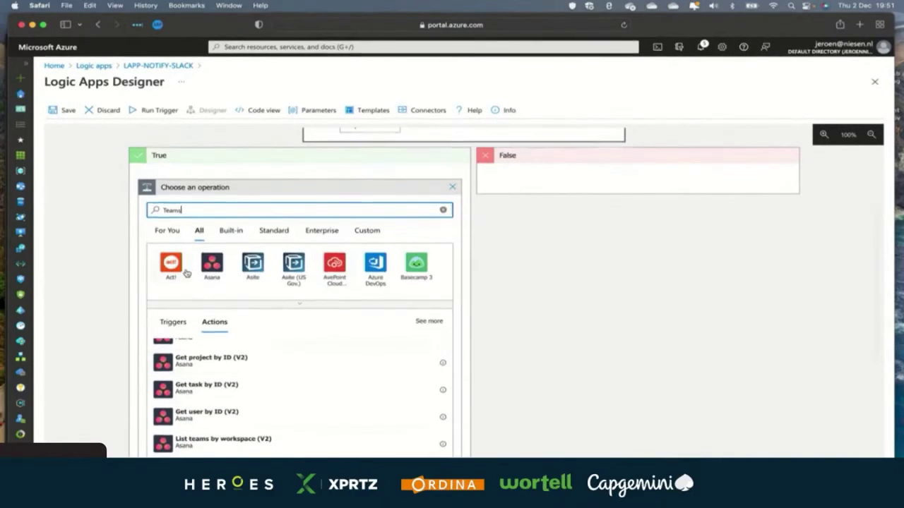
scroll(176, 267, down, 2)
scroll(190, 304, down, 15)
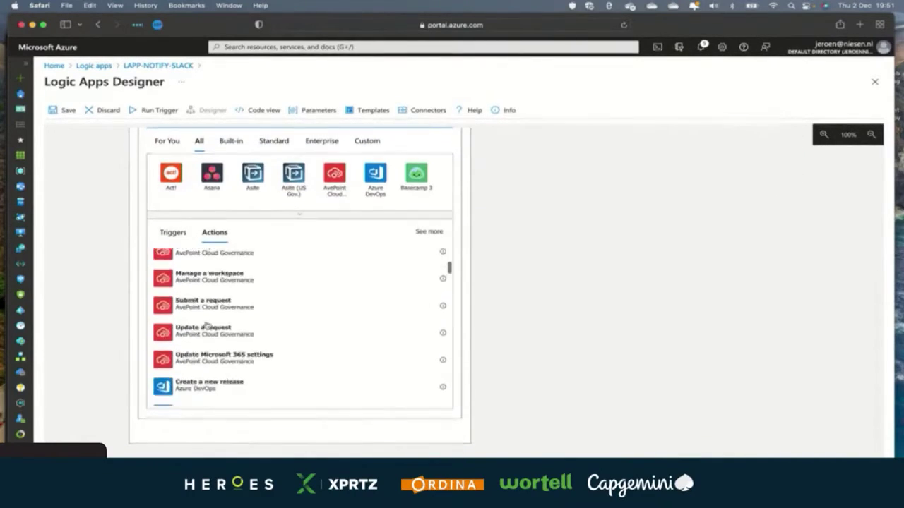
scroll(207, 325, down, 8)
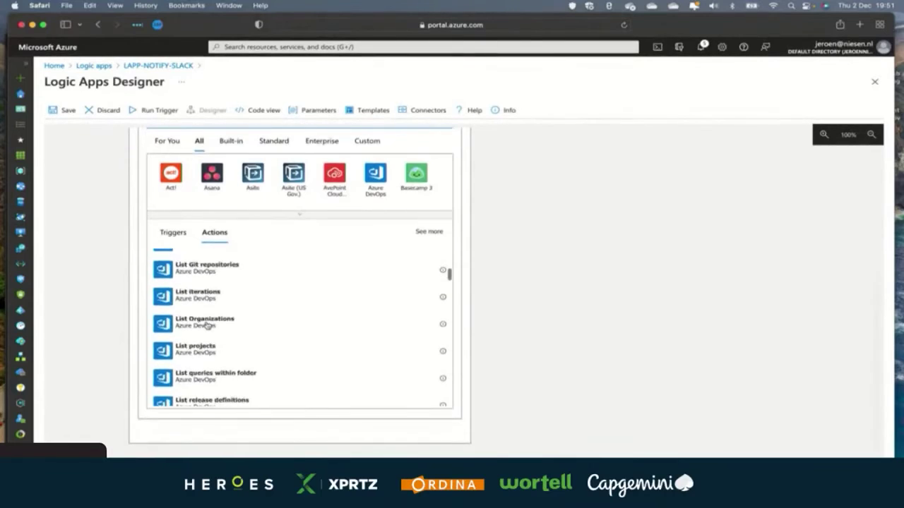
scroll(207, 324, up, 15)
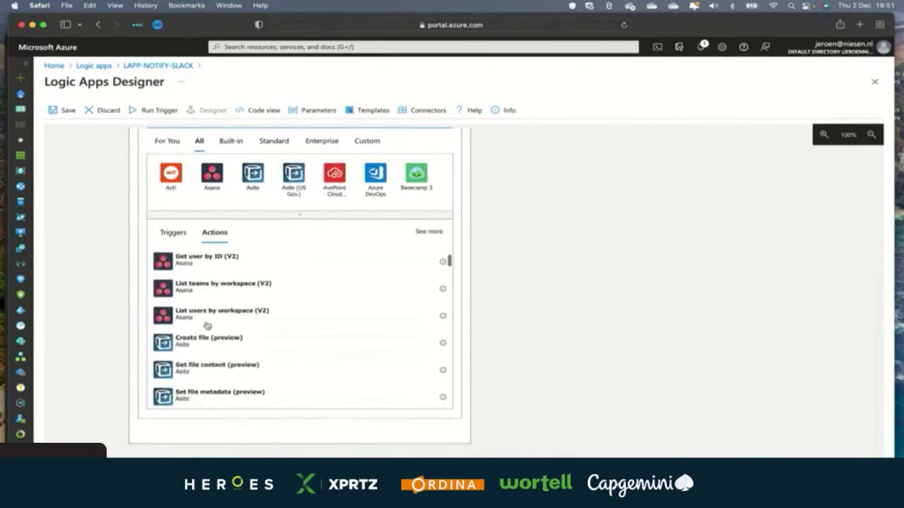
scroll(605, 243, up, 3)
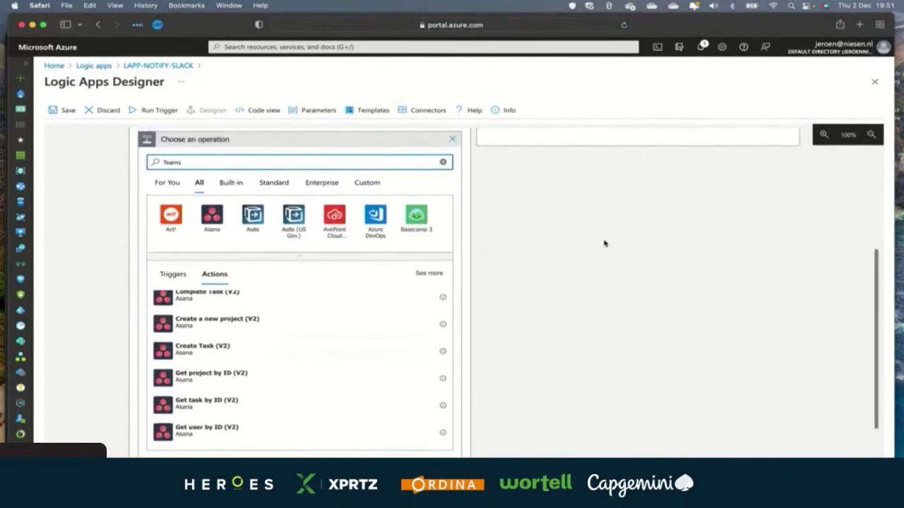
scroll(604, 243, up, 2)
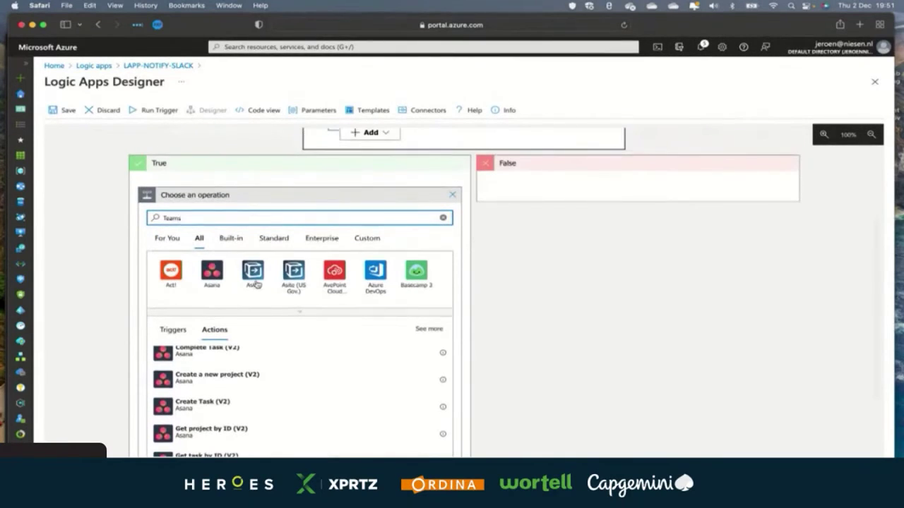
scroll(413, 244, up, 2)
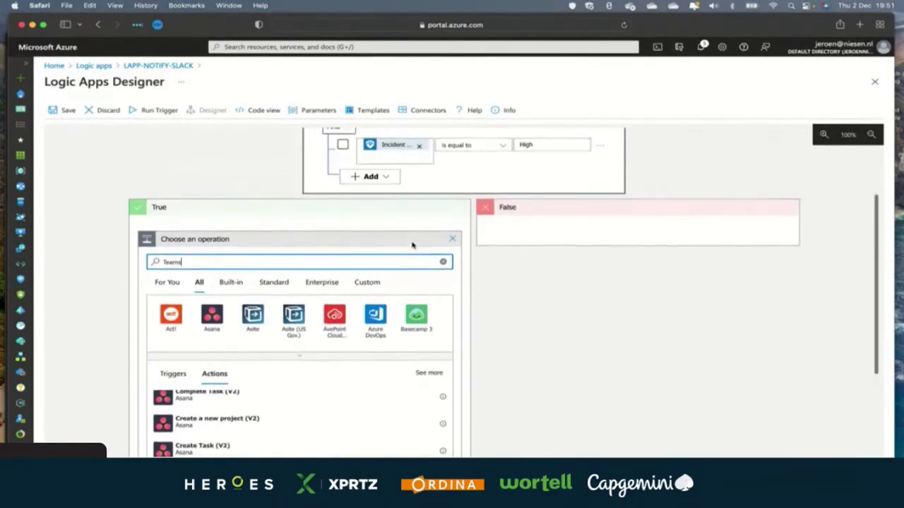
scroll(412, 244, up, 3)
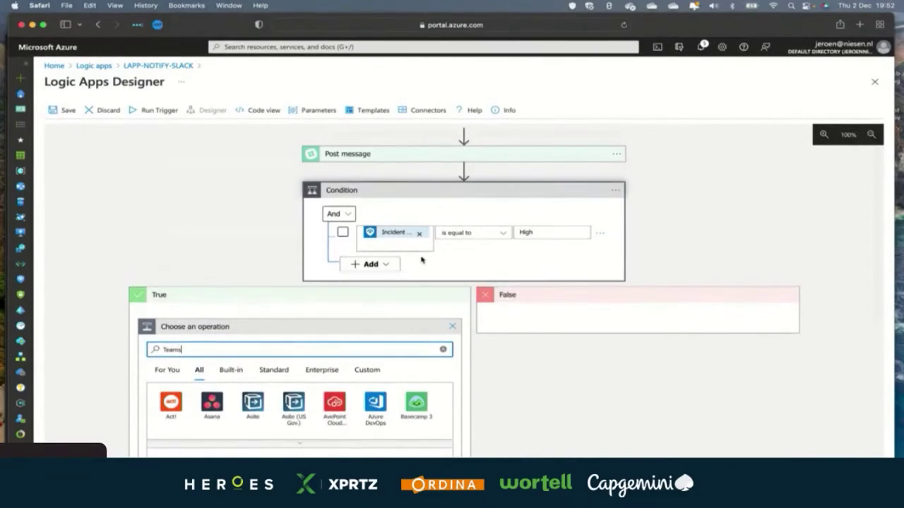
- Leave the designer discarding the unsaved edits, and return to the list of logic apps
click(145, 66)
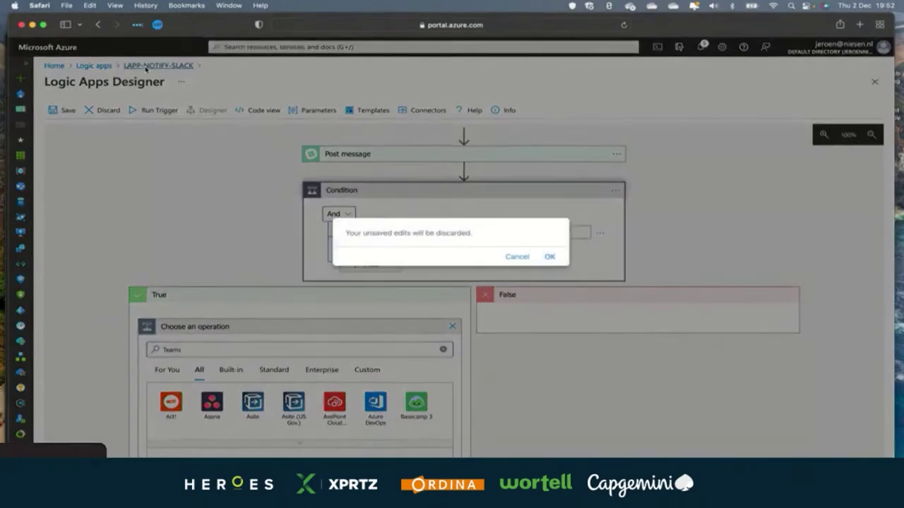
click(551, 257)
click(101, 66)
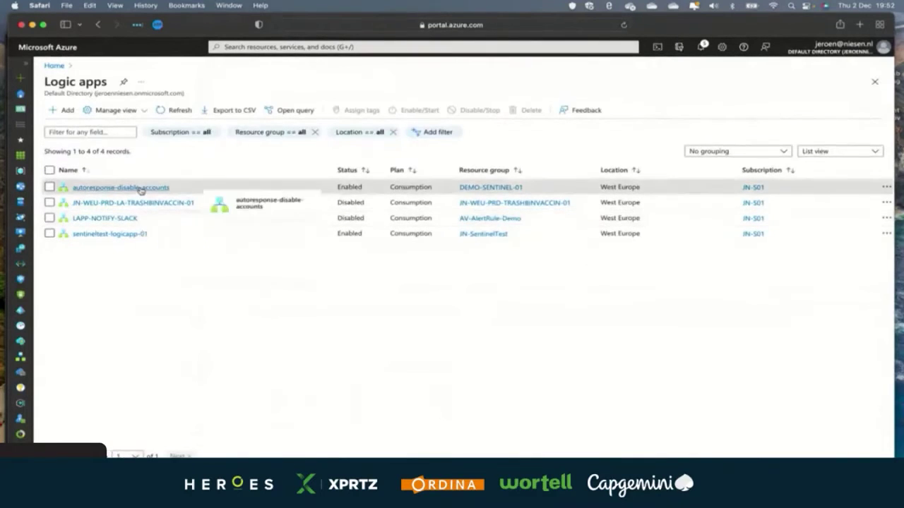
- Open the autoresponse-disable-accounts logic app in the designer and expand its incident trigger and Entities - Get Accounts step
click(139, 189)
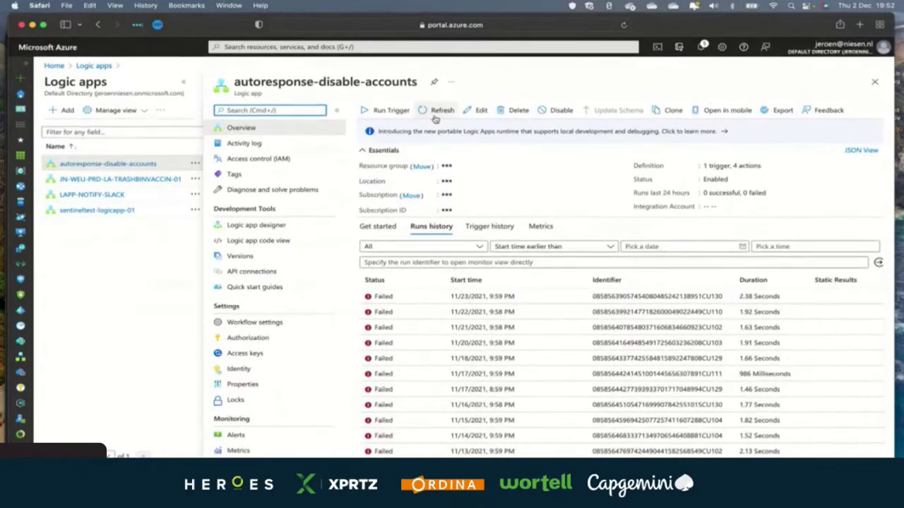
click(436, 114)
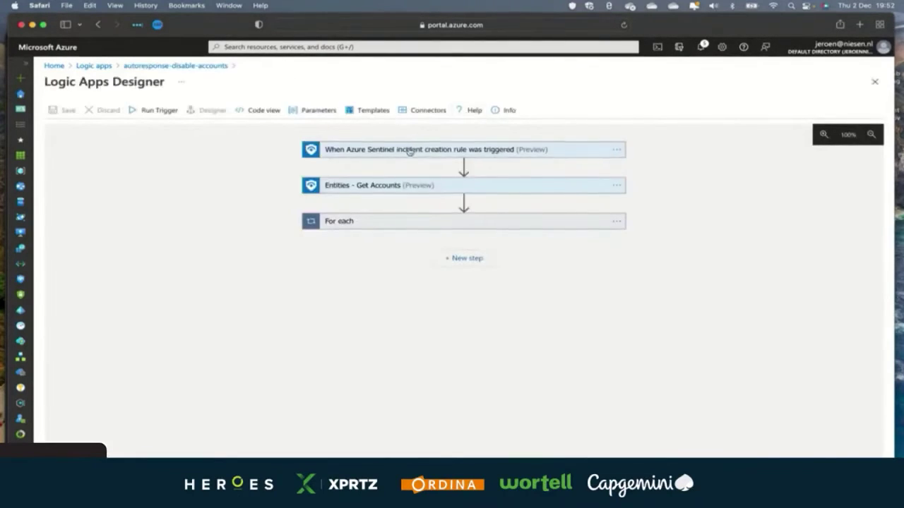
click(410, 149)
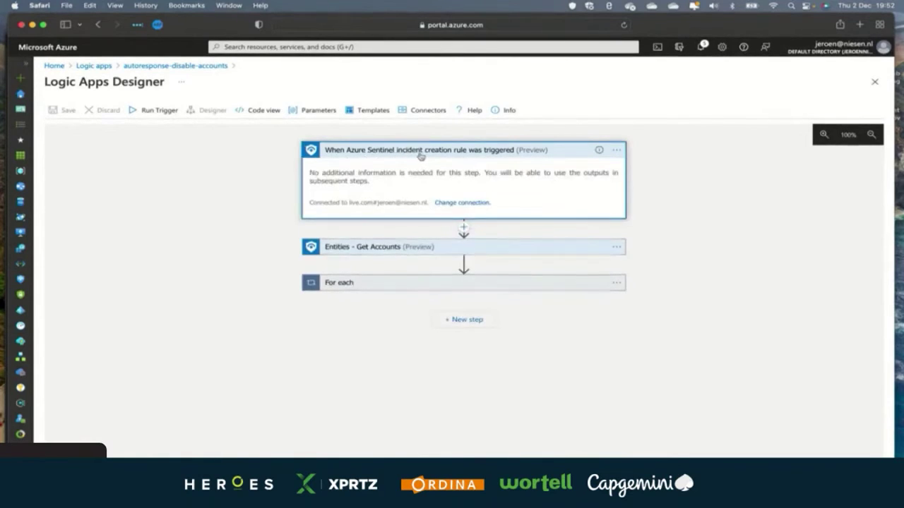
click(359, 249)
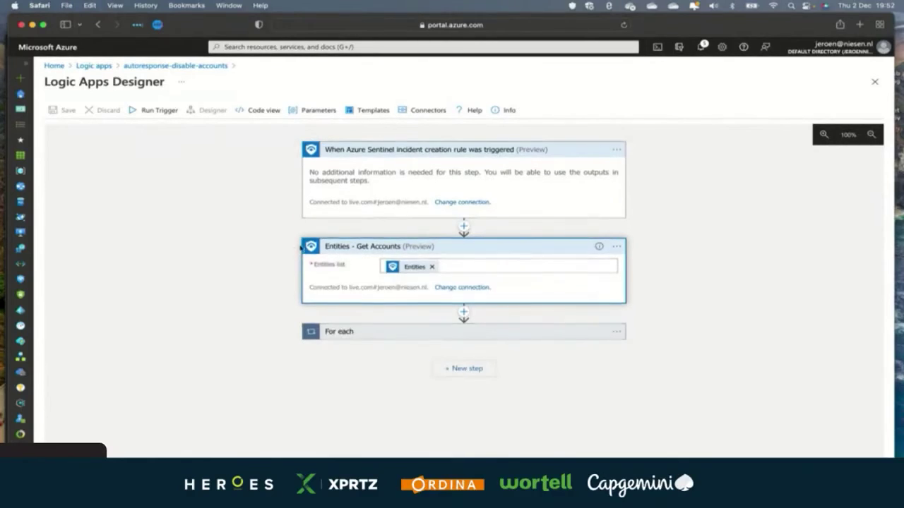
- Expand the For each loop and its Get user action to review the inputs they use
click(337, 333)
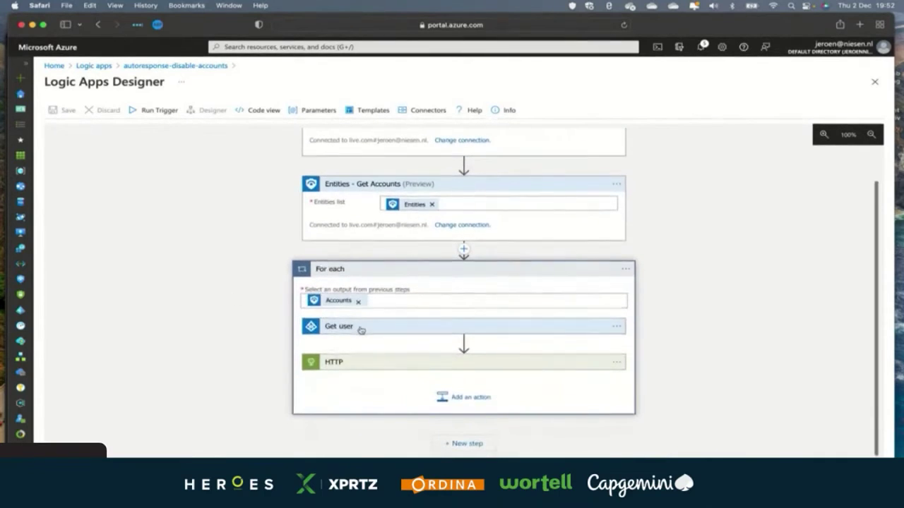
click(360, 330)
scroll(283, 373, down, 2)
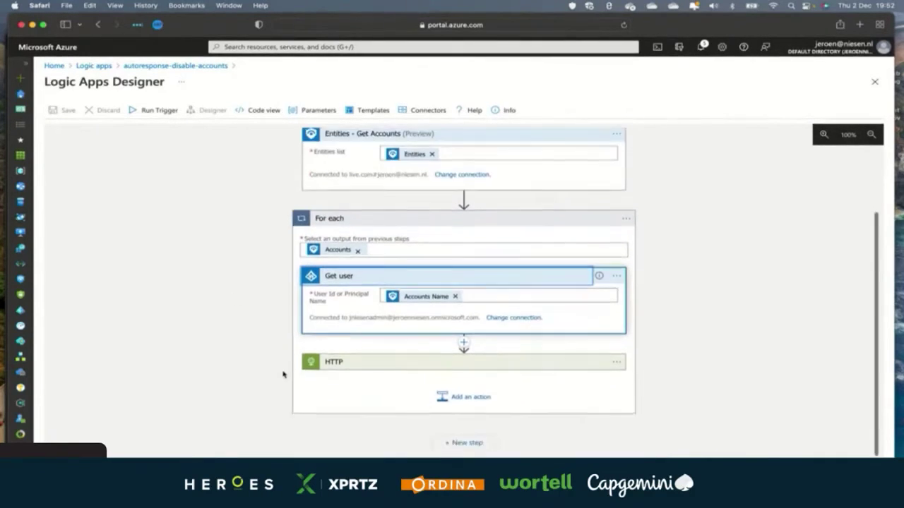
- Expand the HTTP action in the For each loop and examine its method, URI, accountEnabled body and authentication settings
click(362, 365)
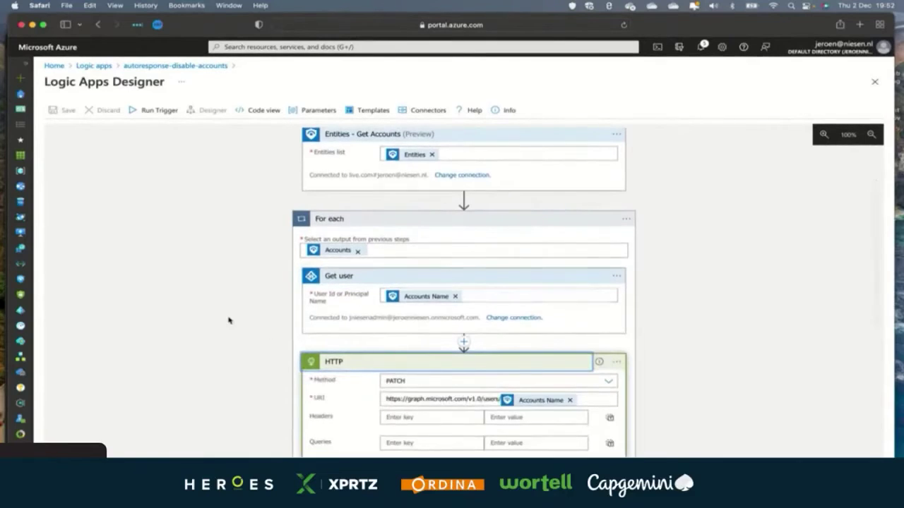
scroll(235, 325, down, 5)
scroll(235, 326, down, 1)
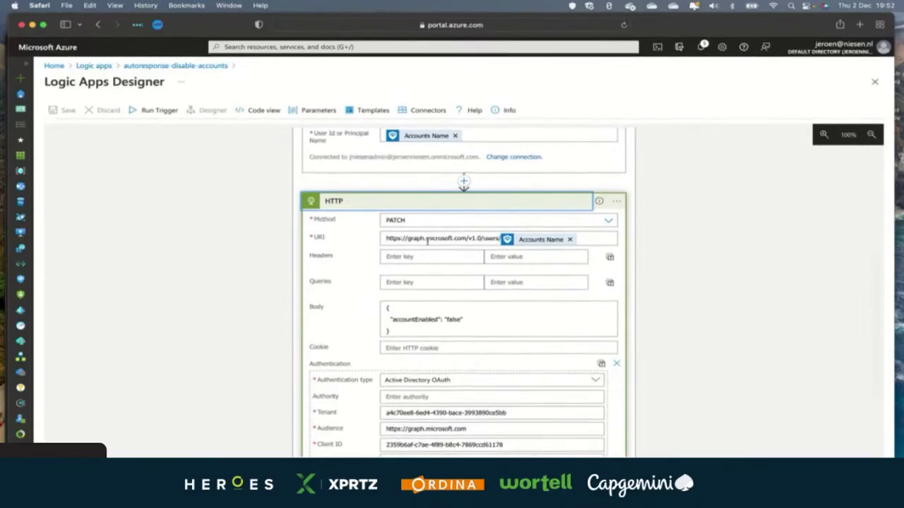
double_click(398, 320)
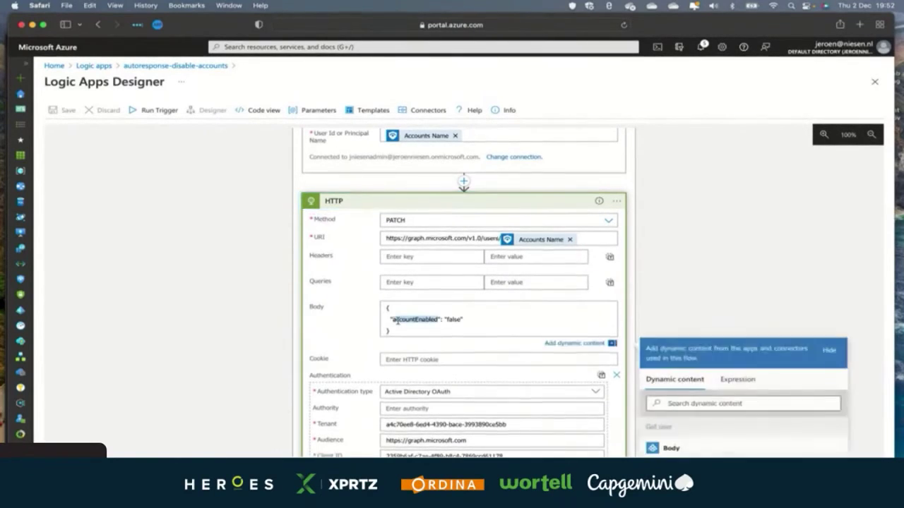
click(455, 321)
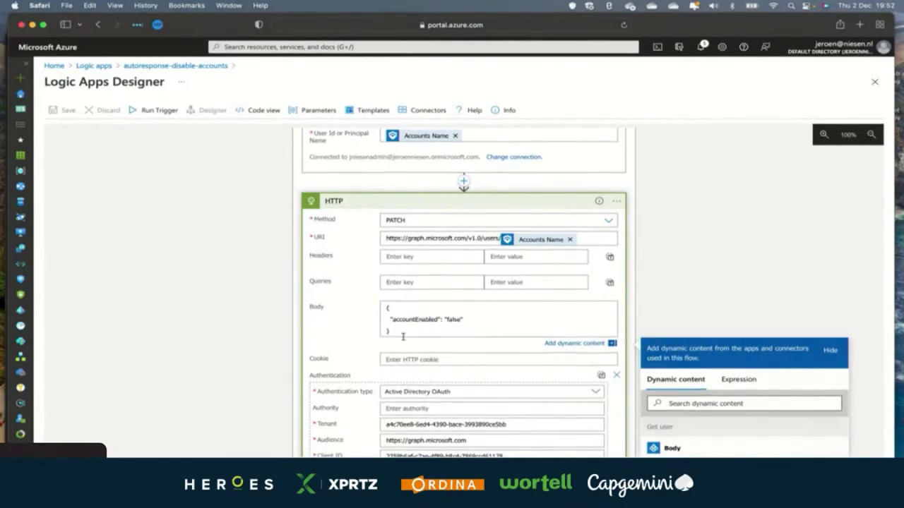
scroll(404, 337, down, 2)
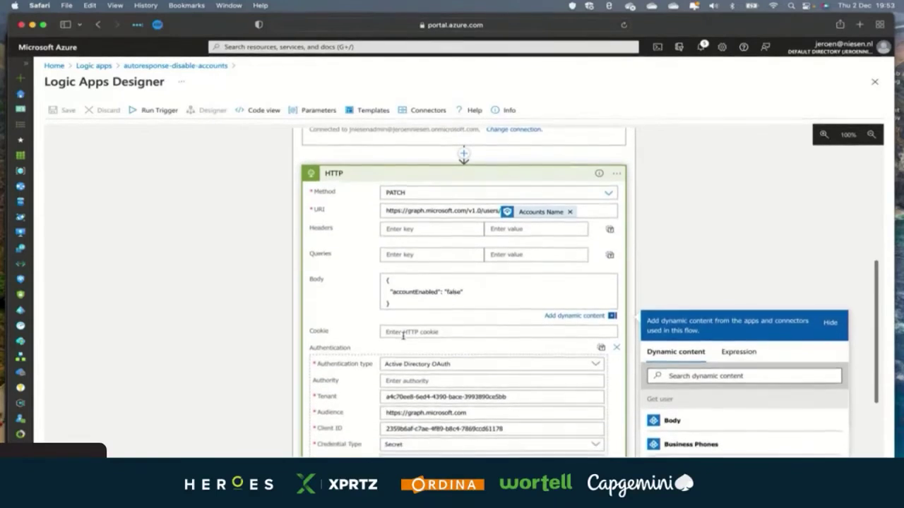
scroll(404, 337, up, 4)
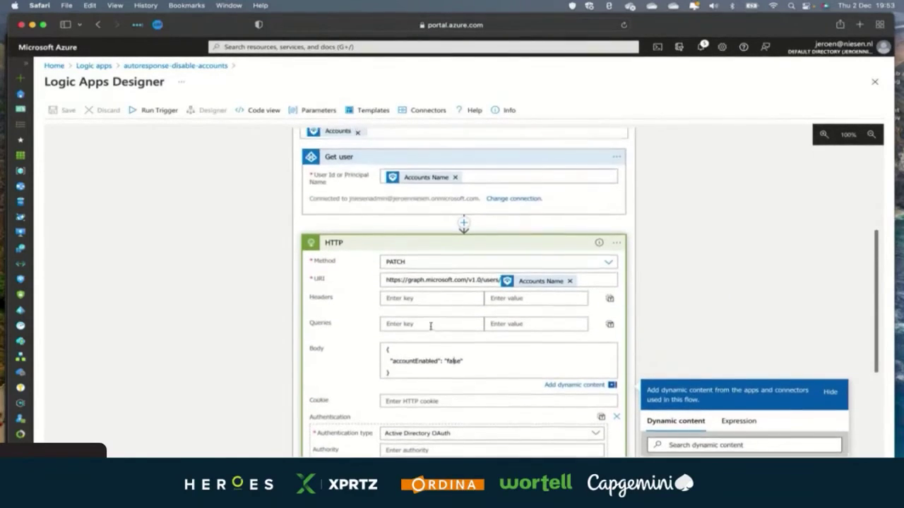